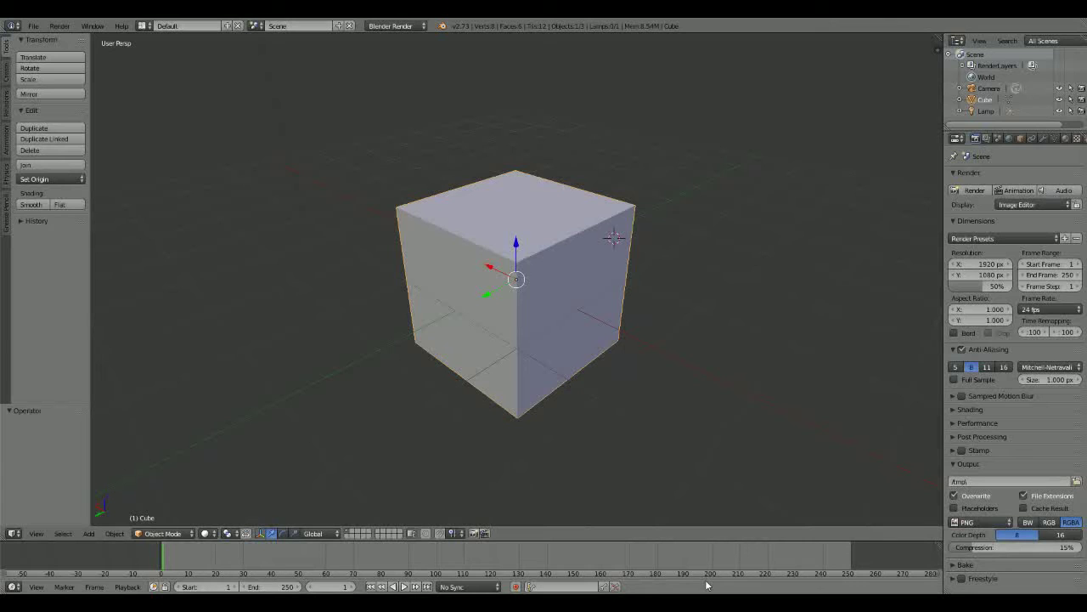
- Flatten the default cube into a thin slab by scaling it along Z in front view
middle_click_drag(719, 413, 466, 406)
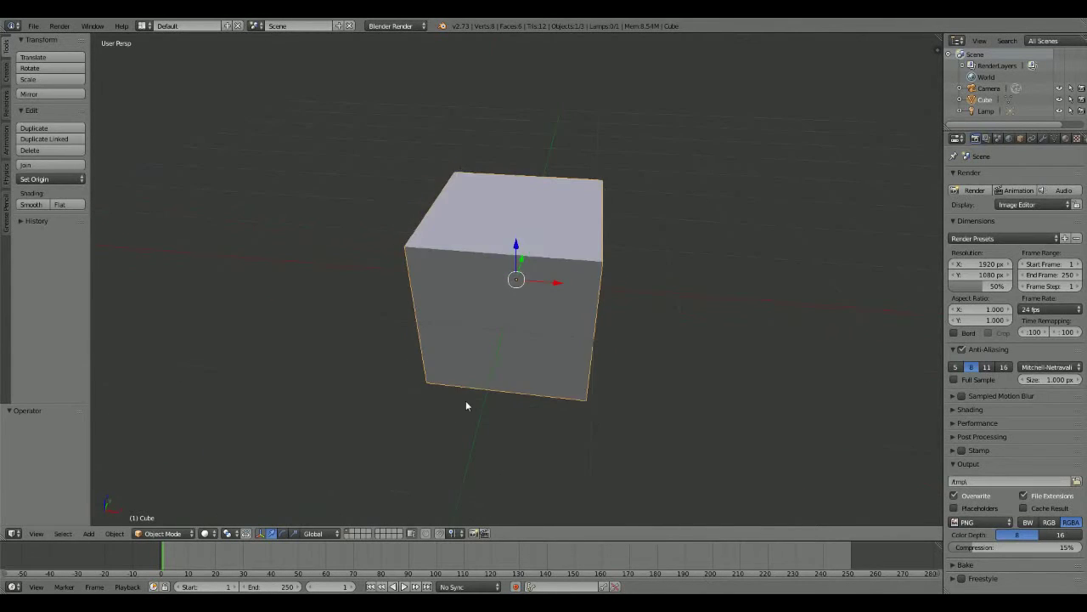
key("KP_1")
key("KP_5")
key("Tab")
key("s")
key("z")
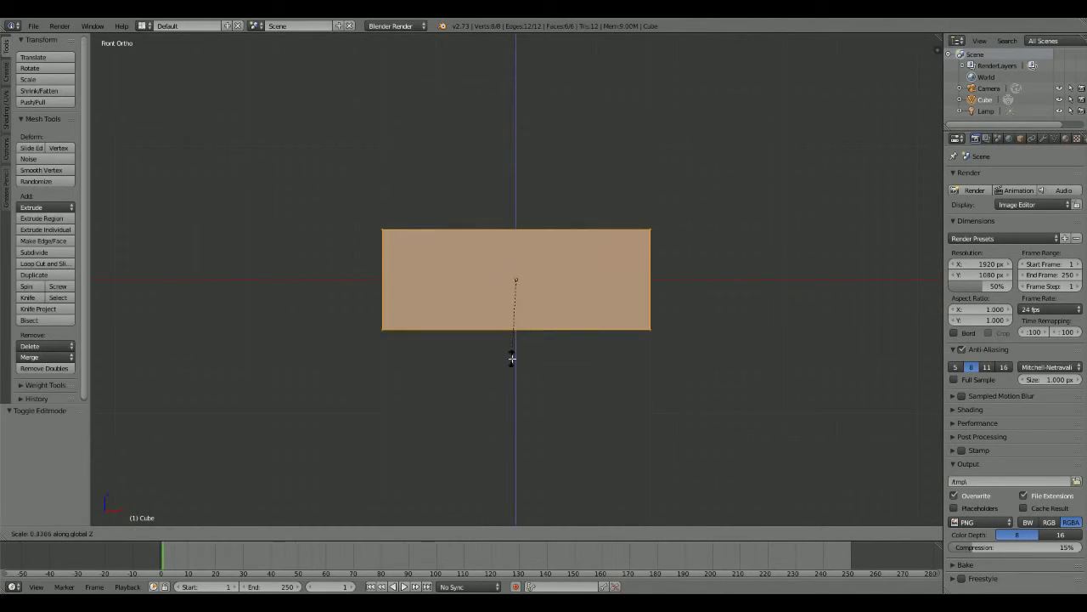
left_click(516, 348)
key("Tab")
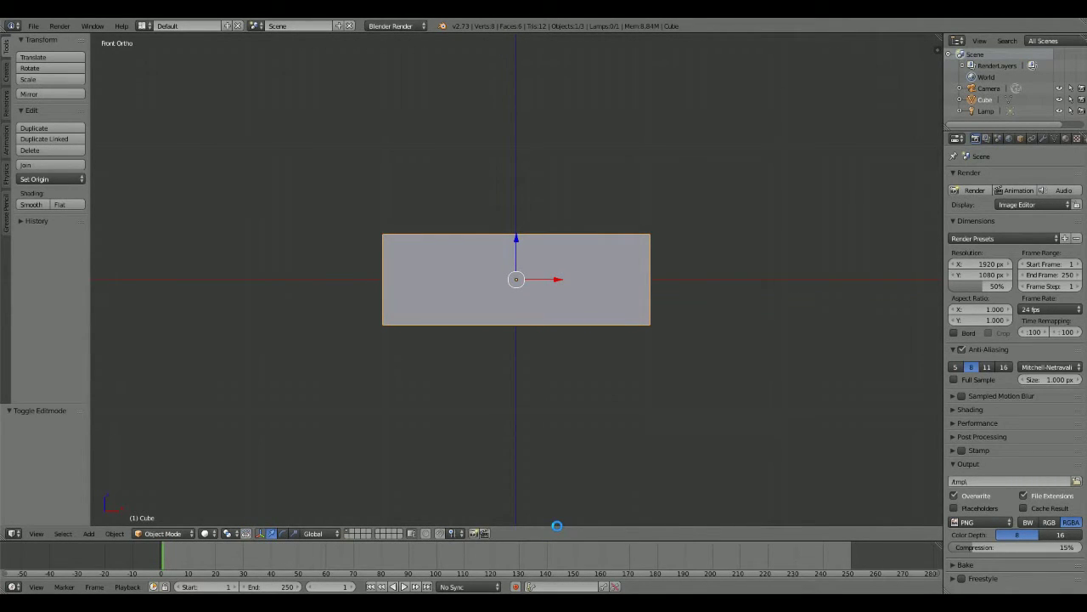
- Import the leg-and-crossbar frame model from its Wavefront OBJ file
left_click(33, 25)
mouse_move(51, 218)
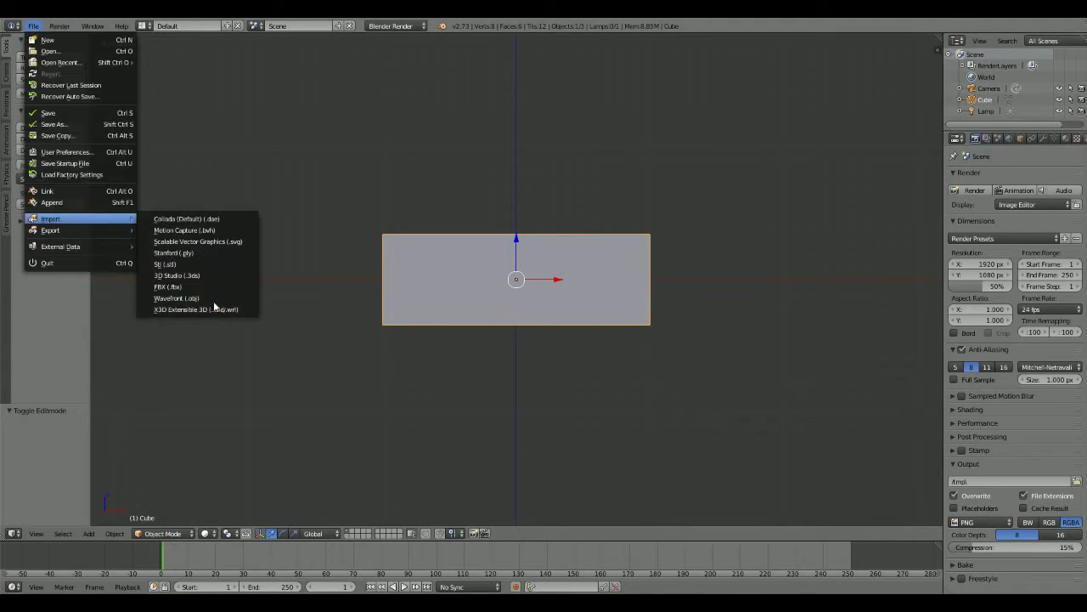
left_click(213, 308)
left_click(34, 285)
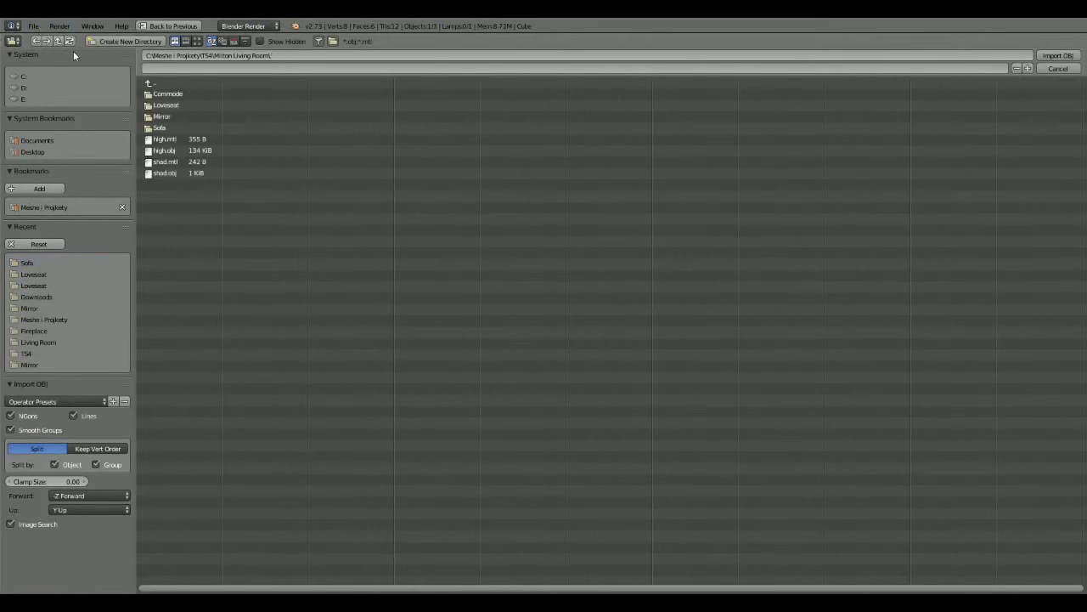
double_click(170, 101)
left_click(170, 102)
left_click(1058, 55)
key("Tab")
- Lift the slab above the leg frame and scale its depth along Y to match
key("g")
key("z")
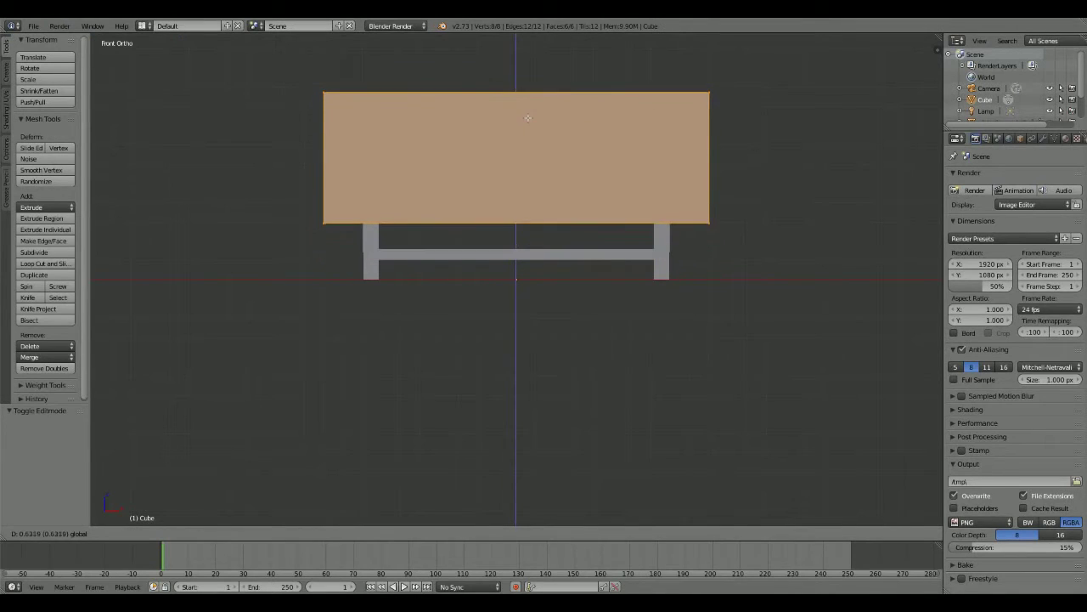
left_click(519, 122)
mouse_move(519, 122)
middle_mouse_down()
mouse_move(739, 300)
mouse_move(672, 304)
middle_mouse_up()
key("KP_3")
key("s")
key("y")
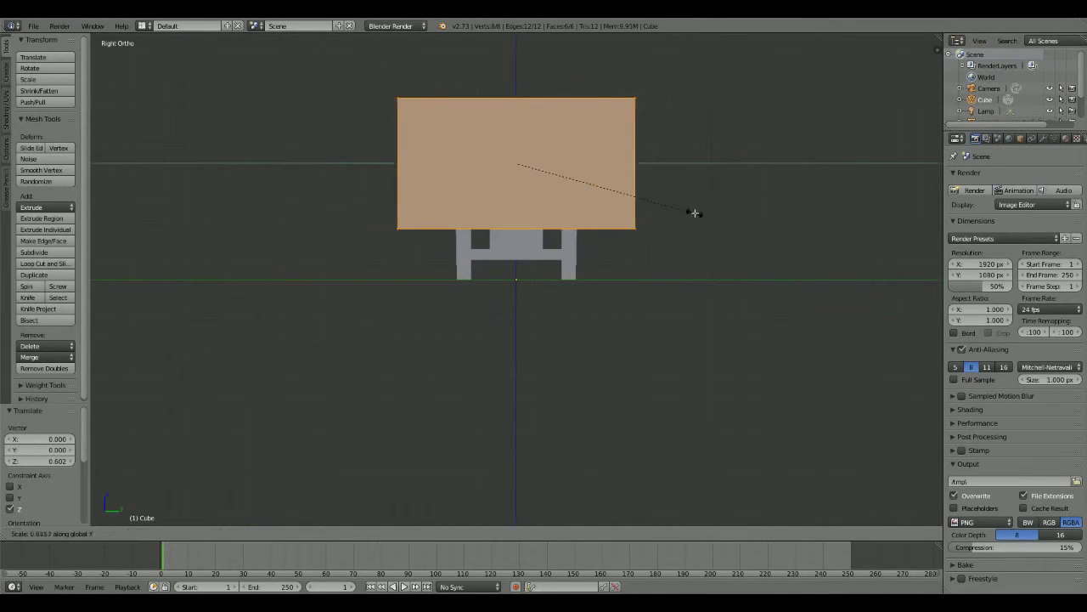
left_click(604, 207)
- Duplicate the cabinet's front face and narrow the copy along X to 0.278
middle_click_drag(226, 253, 359, 275)
key("KP_1")
key("Tab")
scroll(472, 229, "up", 1)
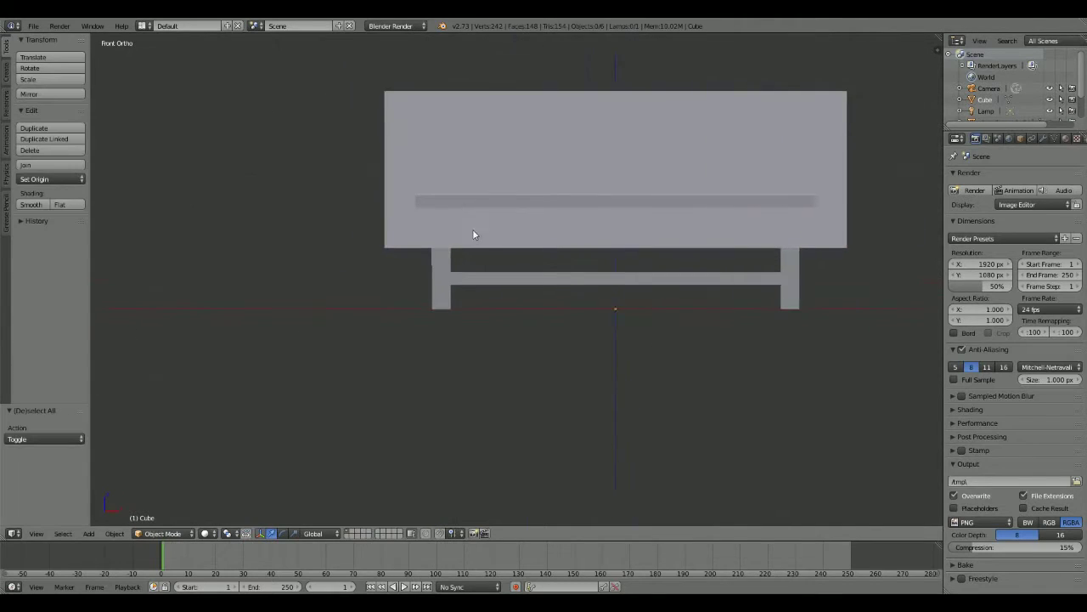
scroll(674, 276, "down", 2)
key("Tab")
scroll(612, 266, "up", 1)
key("a")
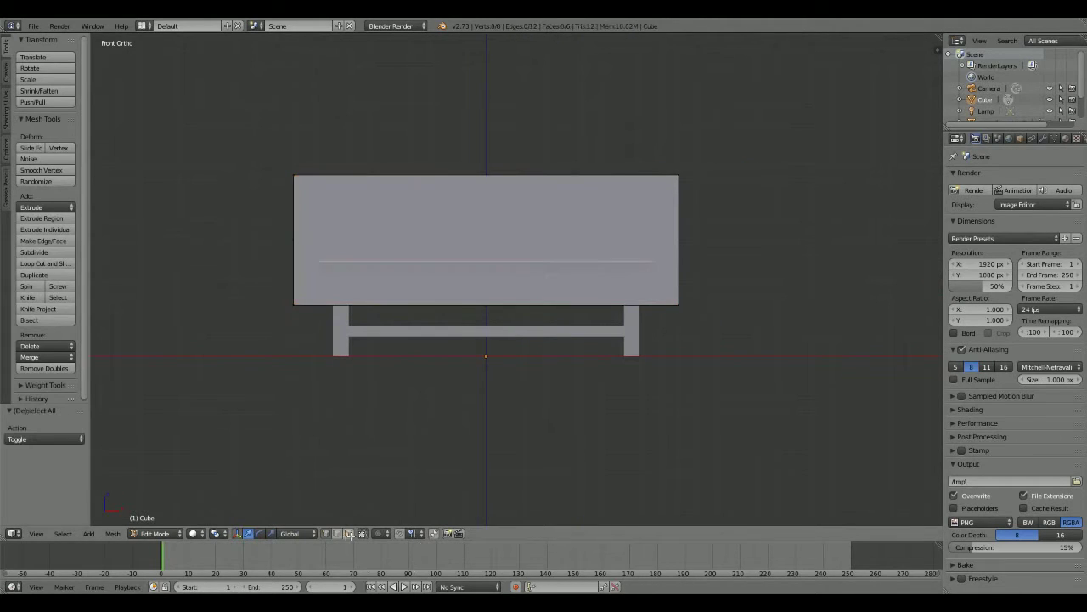
right_click(453, 281)
key("shift+d")
key("s")
key("x")
left_click(558, 260)
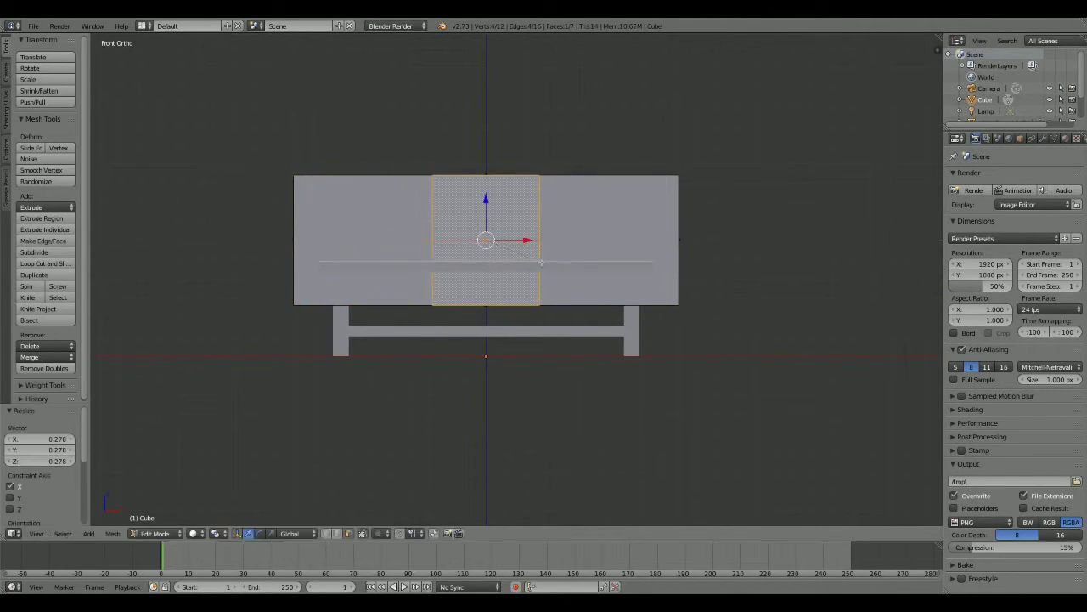
- Slide the narrow panel sideways along X and extrude it out from the front
key("g")
key("x")
scroll(519, 249, "up", 1)
left_click(431, 248)
mouse_move(431, 248)
middle_mouse_down("shift")
mouse_move(595, 234)
mouse_move(587, 174)
middle_mouse_up("shift")
key("KP_3")
key("e")
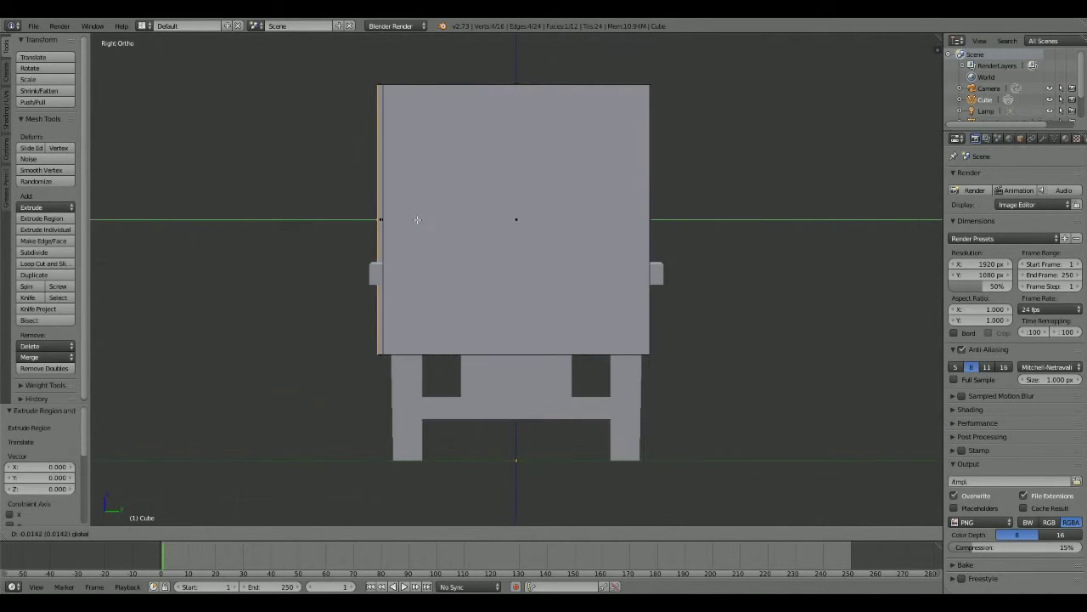
left_click(417, 219)
mouse_move(417, 219)
middle_mouse_down()
mouse_move(331, 315)
mouse_move(357, 317)
middle_mouse_up()
- Switch to a front wireframe view and select the cabinet's left side edge
key("KP_1")
key("z")
key("a")
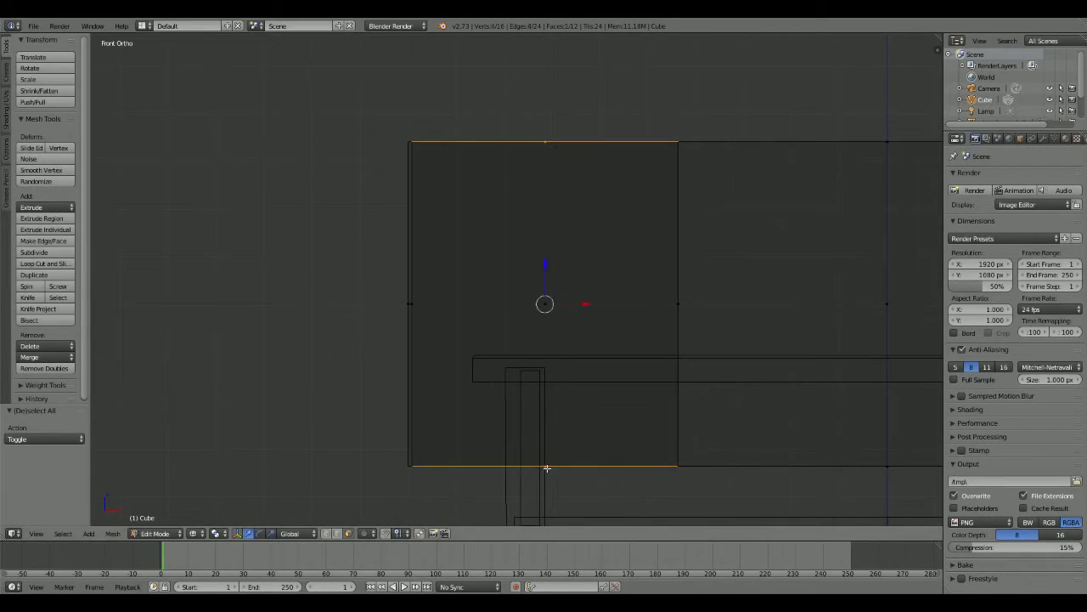
left_click(543, 507)
scroll(410, 318, "up", 2)
right_click(408, 318)
key("g")
key("x")
right_click(408, 318)
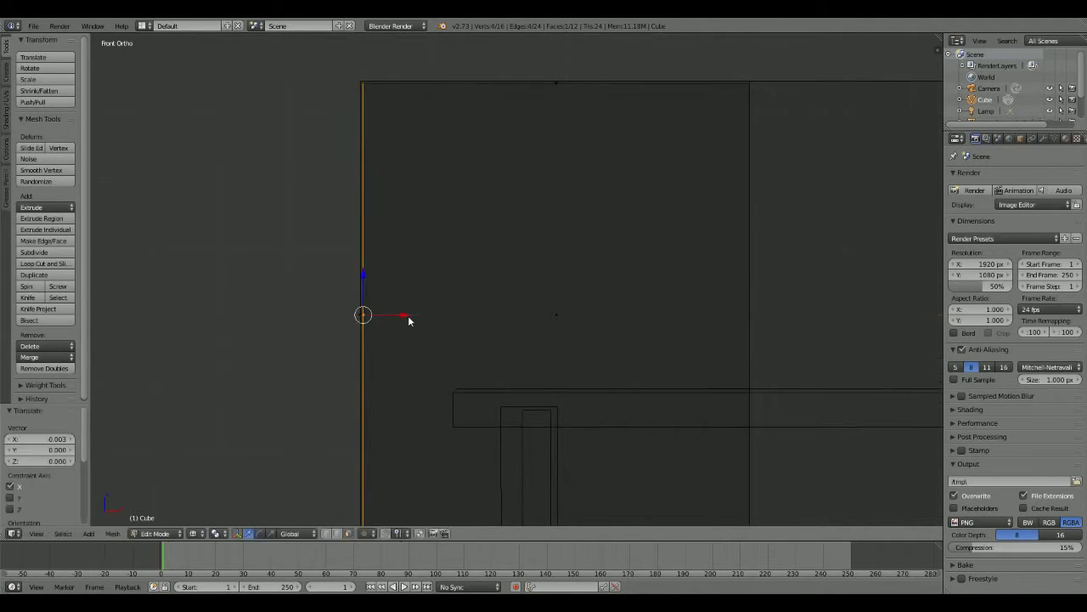
- Select and delete the cabinet's left end face
scroll(671, 394, "down", 3)
scroll(486, 396, "down", 3)
middle_click_drag(485, 396, 453, 360)
right_click(305, 340)
key("x")
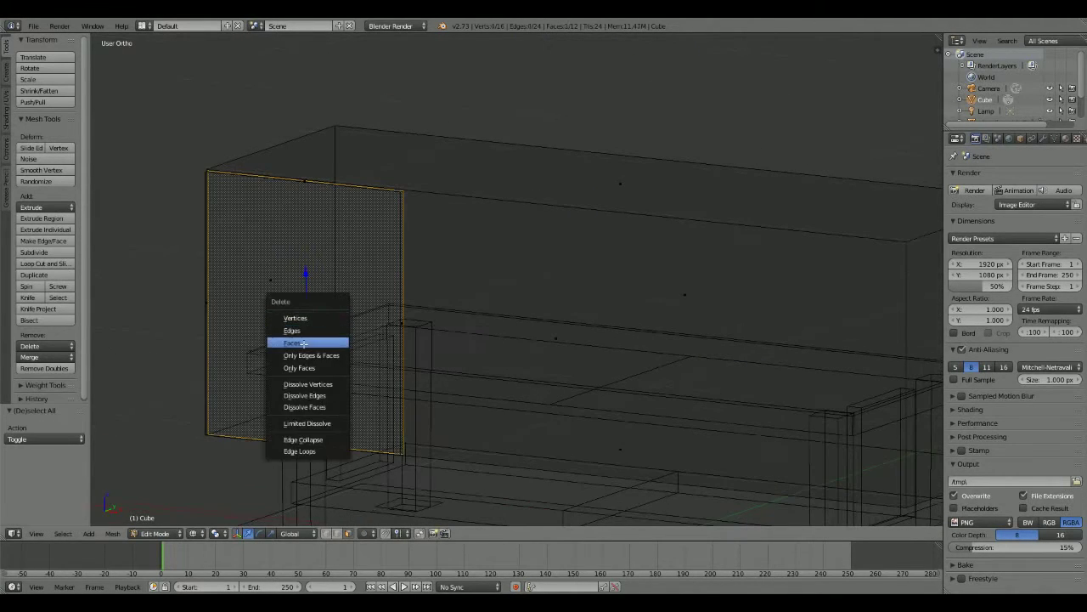
left_click(308, 343)
- Add a loop cut down the centre of the cabinet
key("k")
key("KP_1")
key("a")
scroll(516, 289, "down", 2)
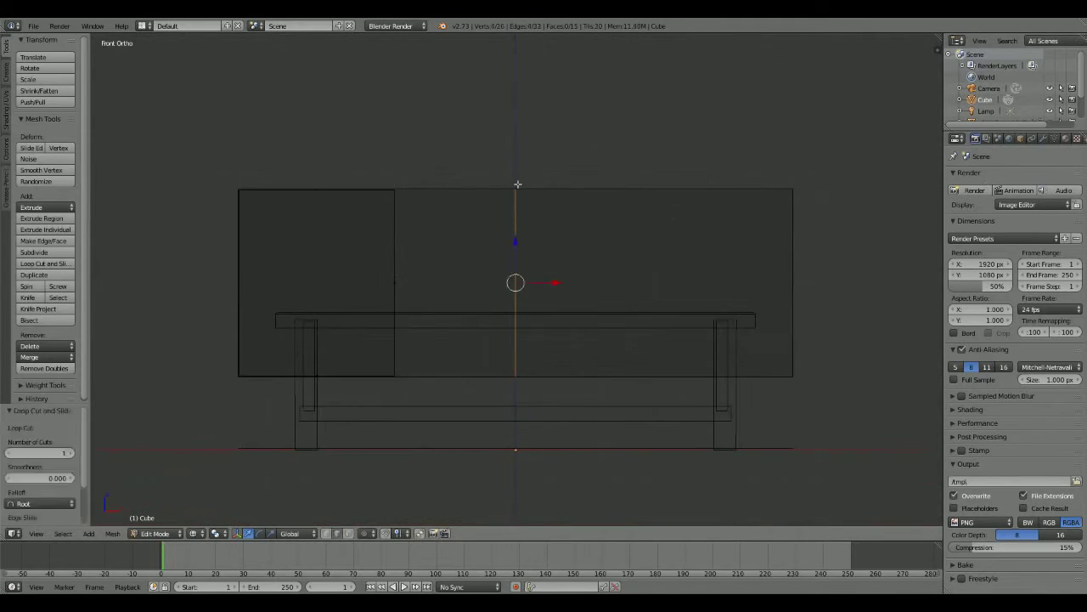
middle_click_drag(748, 145, 624, 146, "shift")
- Box-select the right half of the cabinet and delete its vertices
key("v")
key("b")
left_click_drag(374, 146, 676, 392)
key("x")
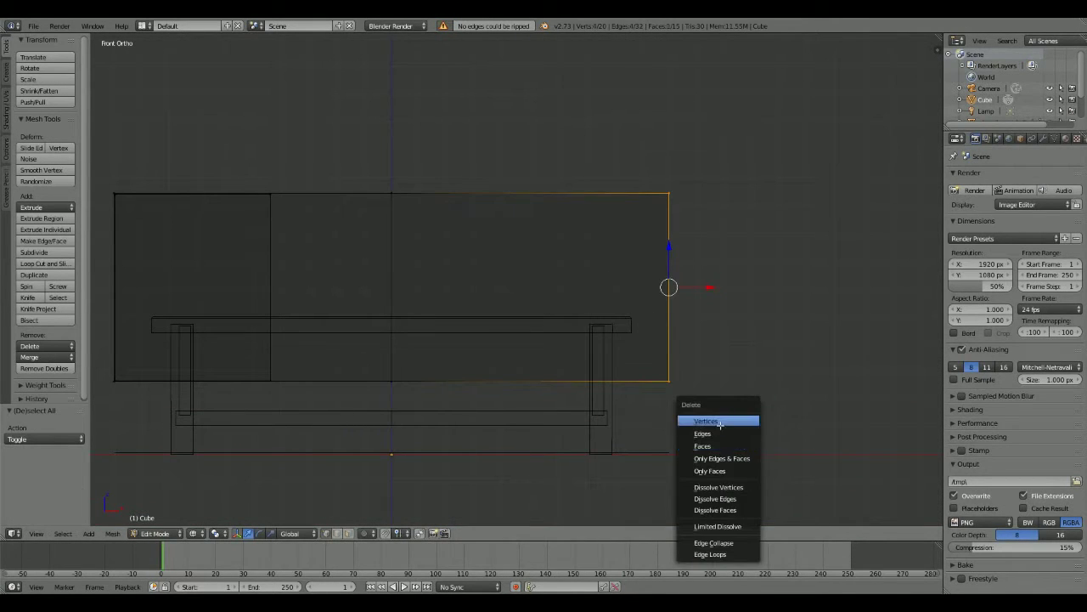
left_click(716, 417)
left_click(1045, 138)
left_click(1015, 177)
- Add a Mirror modifier and duplicate the left front face into a side door panel
left_click(854, 289)
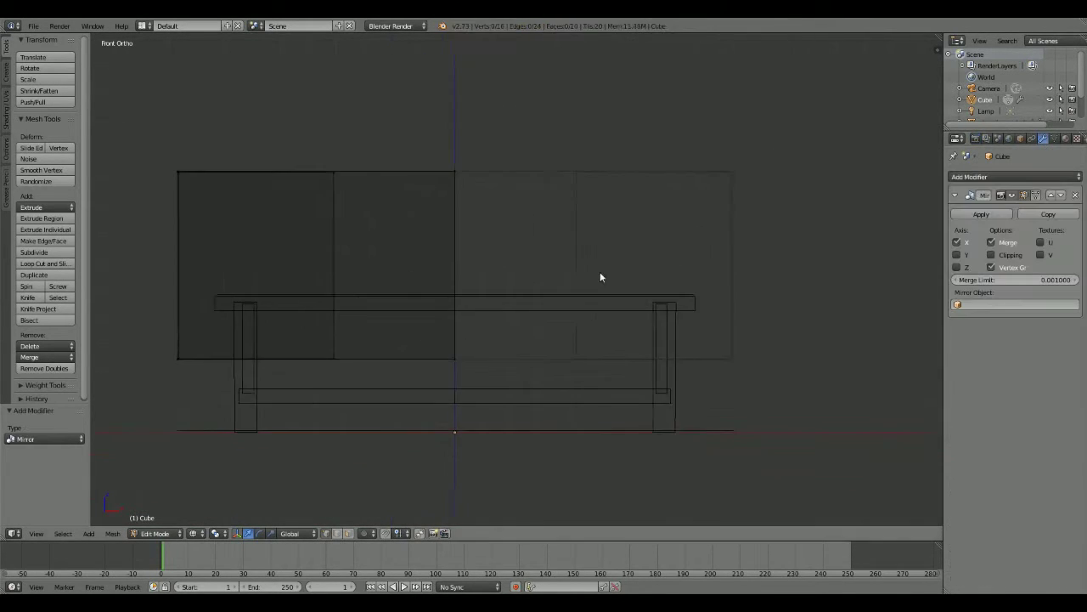
key("a")
middle_click_drag(359, 242, 530, 204, "shift")
scroll(517, 246, "up", 2)
scroll(553, 260, "up", 1)
key("shift+d")
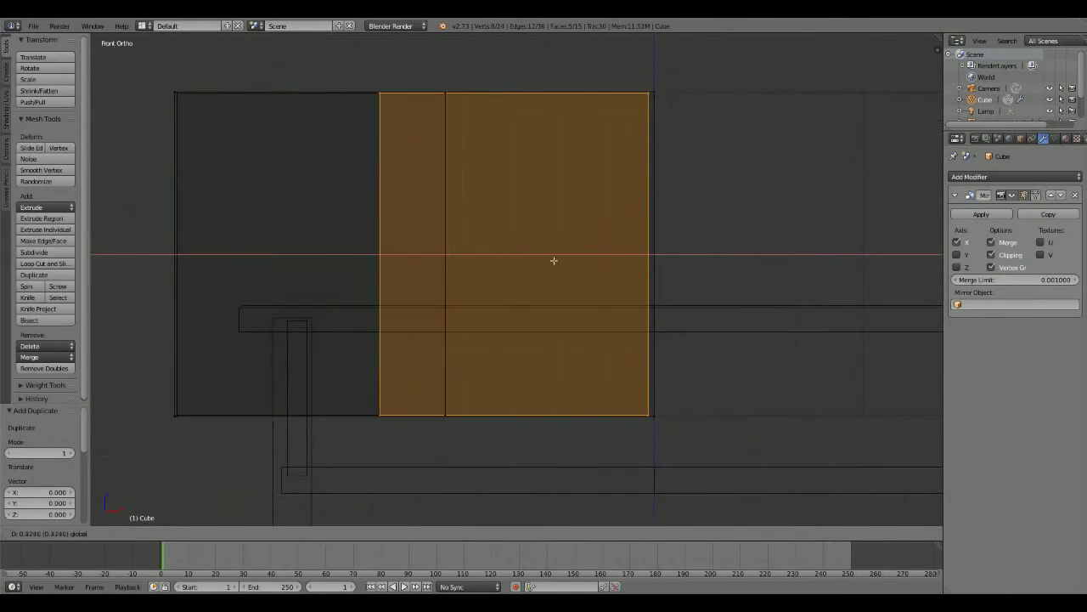
left_click(619, 260)
- Box-select the cabinet's bottom edge and duplicate it upward along Z
scroll(408, 263, "up", 3)
scroll(505, 238, "down", 3)
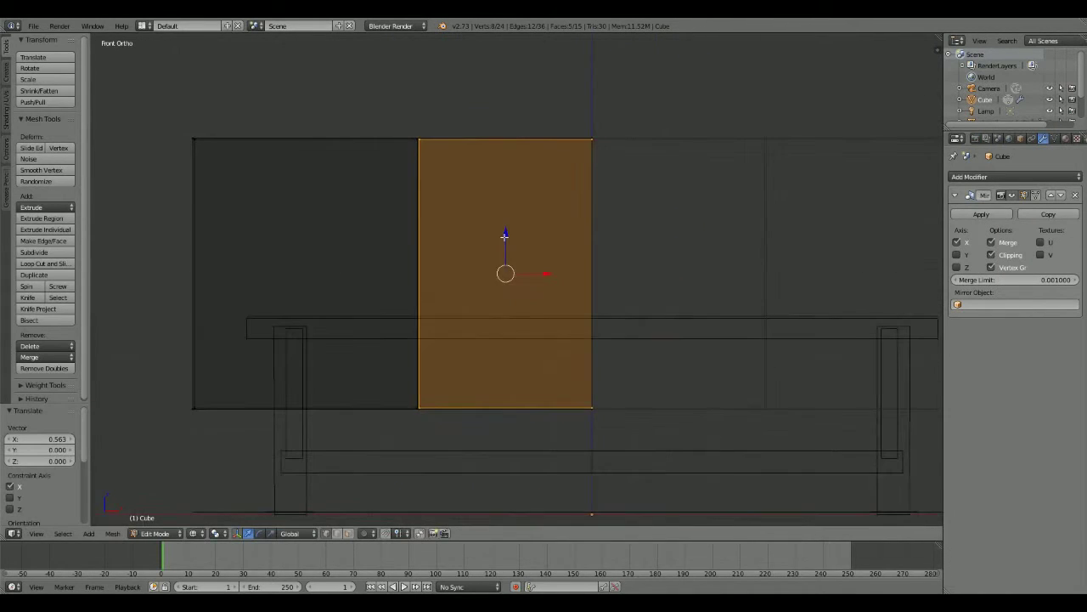
key("a")
key("b")
left_click_drag(418, 388, 586, 410)
scroll(521, 296, "up", 3)
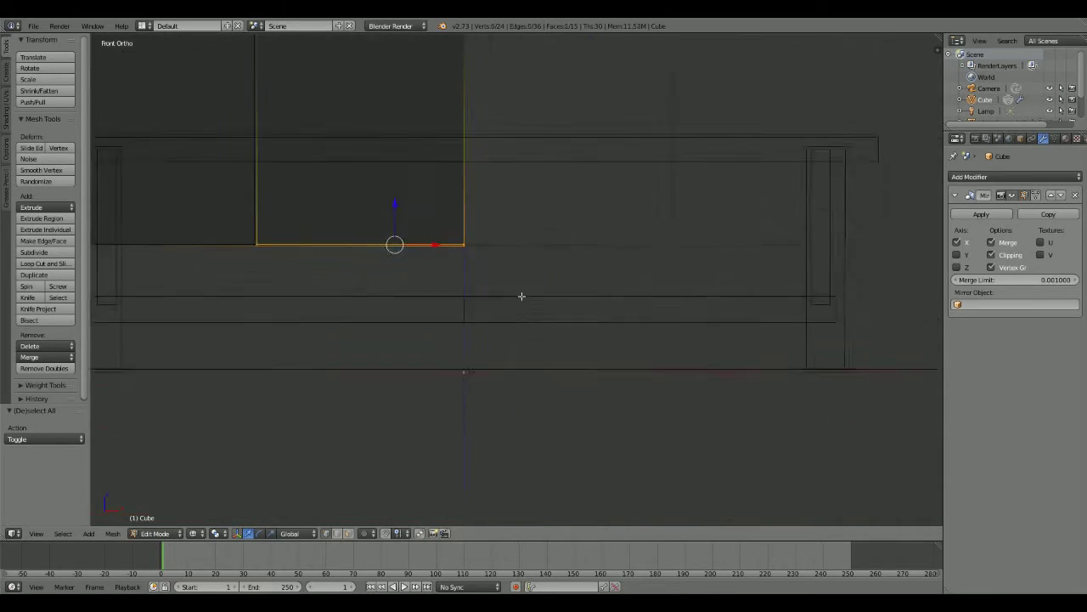
scroll(655, 425, "up", 2)
key("b")
left_click_drag(655, 425, 539, 372)
scroll(552, 415, "down", 5)
key("shift+d")
key("z")
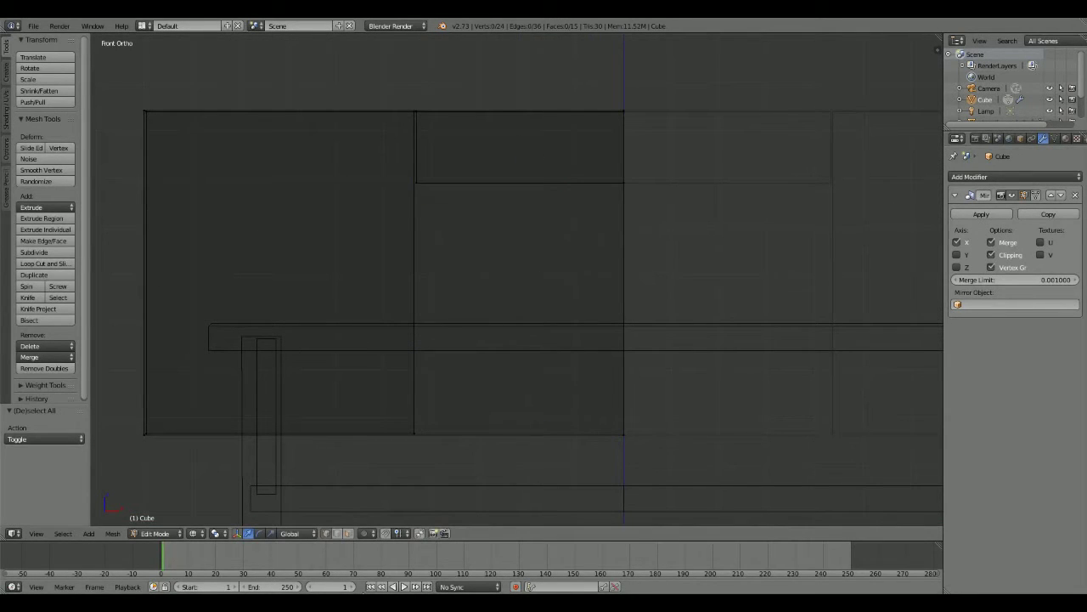
- Duplicate the centre column's top face downward along Z to stack the drawer fronts
right_click(623, 177)
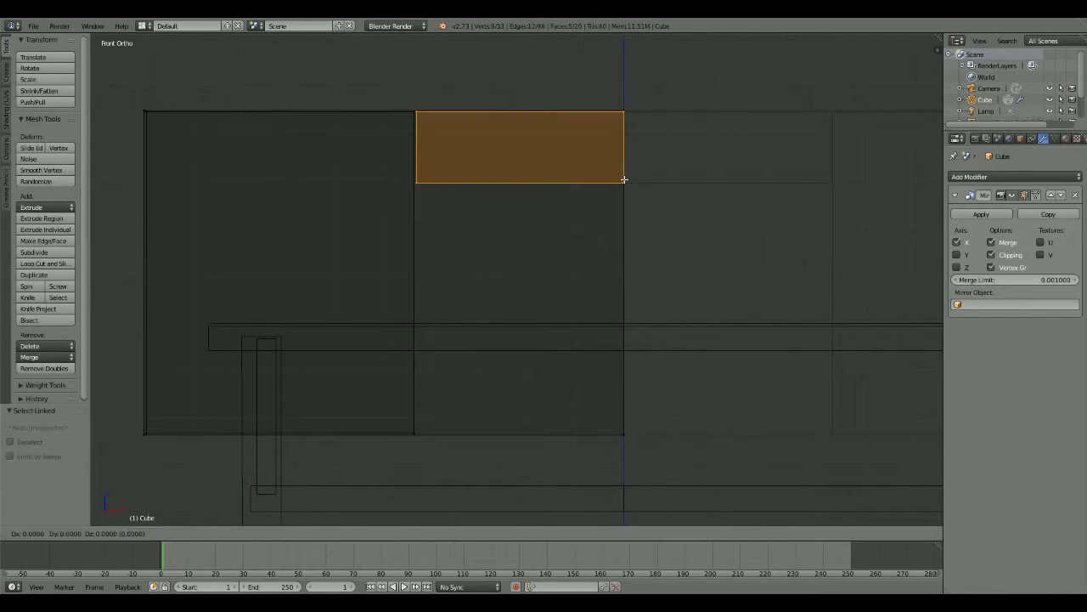
key("shift+d")
key("z")
left_click(535, 183)
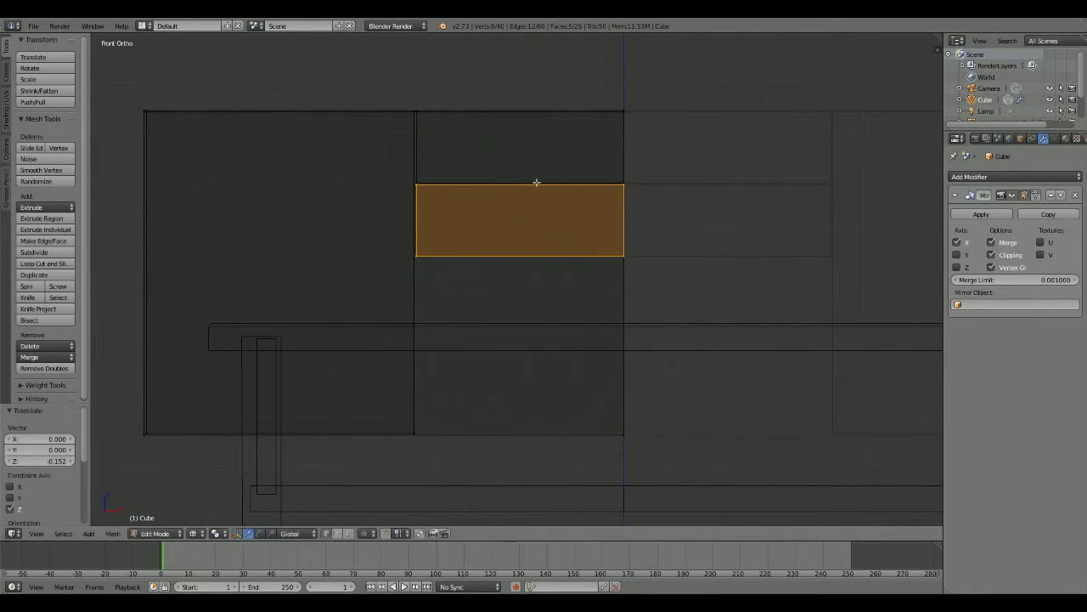
key("shift+d")
right_click(536, 180)
key("g")
key("z")
left_click(524, 253)
key("shift+d")
key("z")
left_click(521, 322)
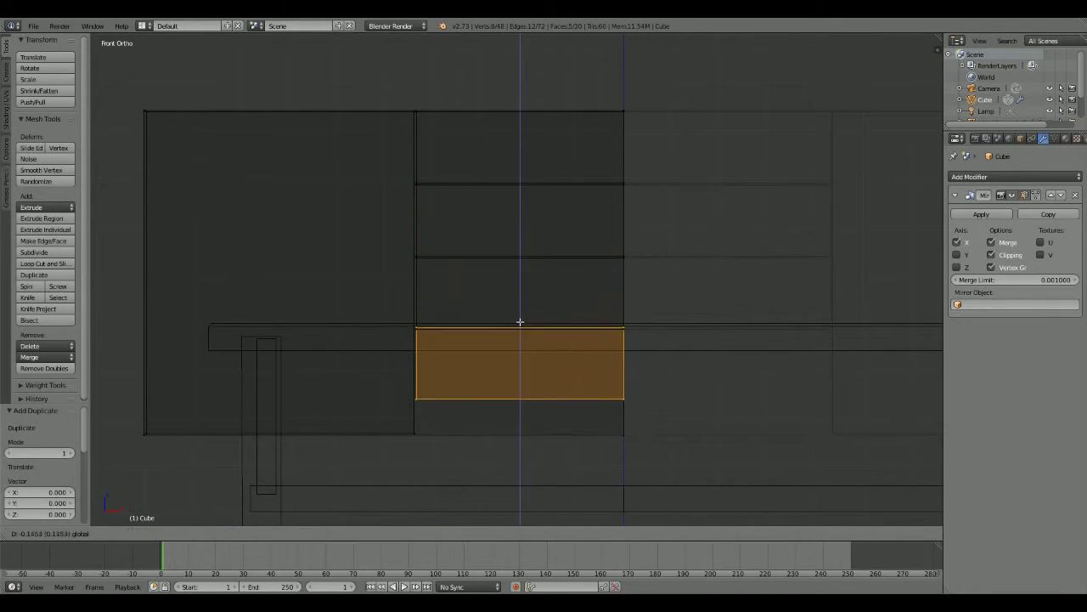
key("Tab")
key("Tab")
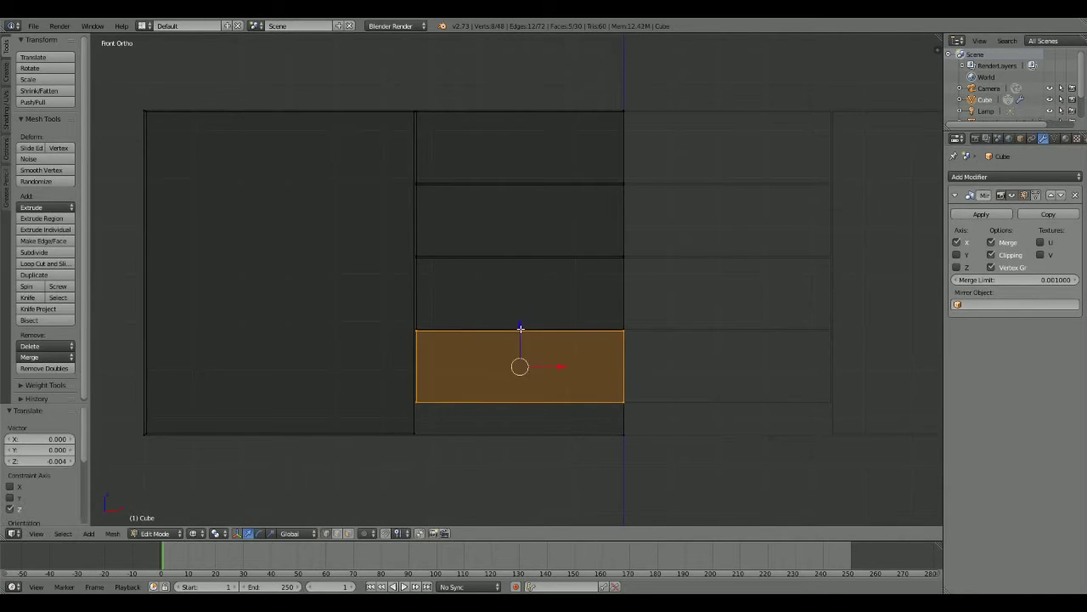
- Select all four linked drawer faces and move them vertically into place
middle_click_drag(615, 347, 529, 357, "shift")
key("l")
key("l")
key("g")
key("y")
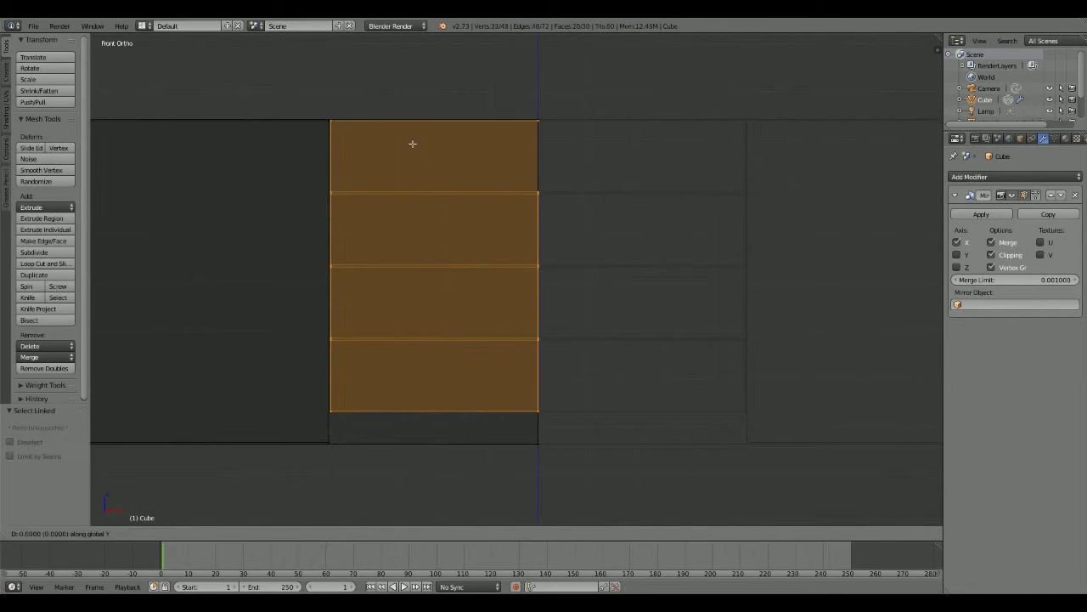
key("Escape")
key("g")
key("z")
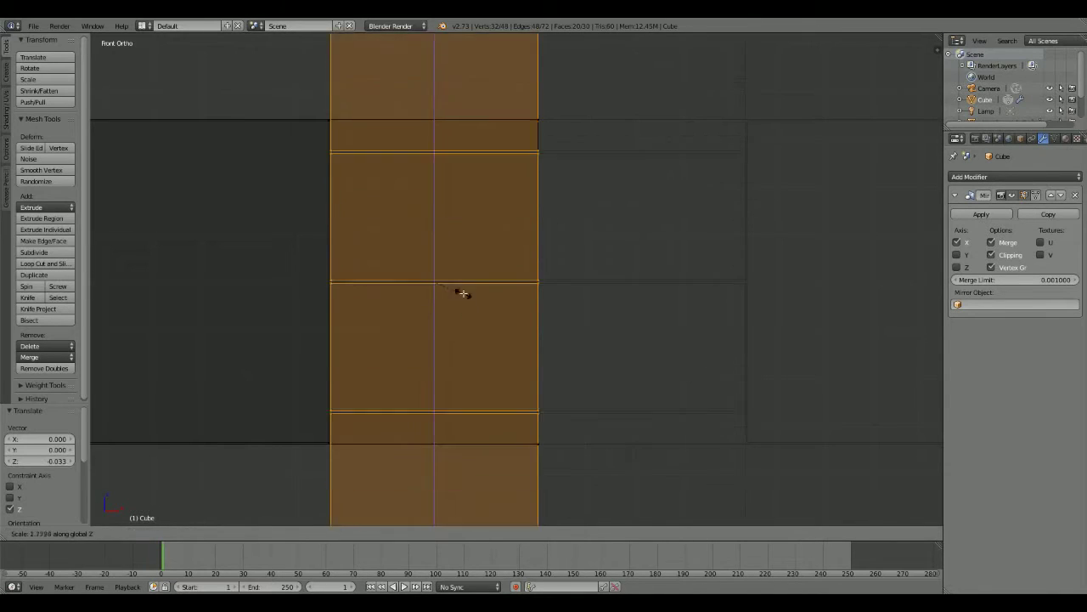
left_click(451, 283)
- Return to Object Mode and frame the whole cabinet in view
scroll(509, 316, "up", 3)
key("s")
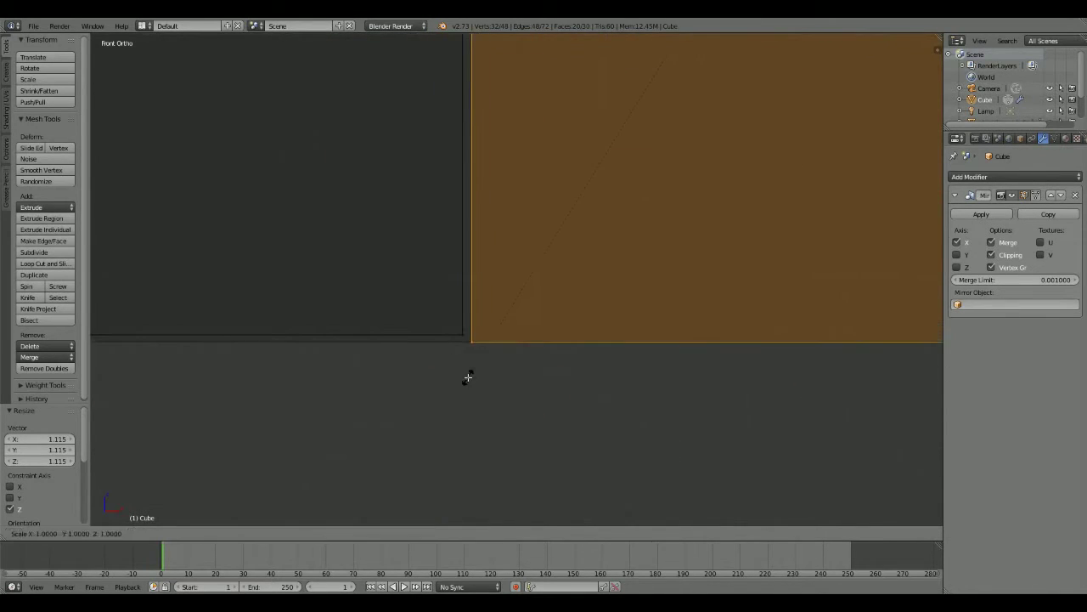
key("Escape")
key("Tab")
key("KP_Decimal")
- Switch to solid shading, look around the cabinet, and delete the floor plane
middle_click_drag(480, 366, 633, 242)
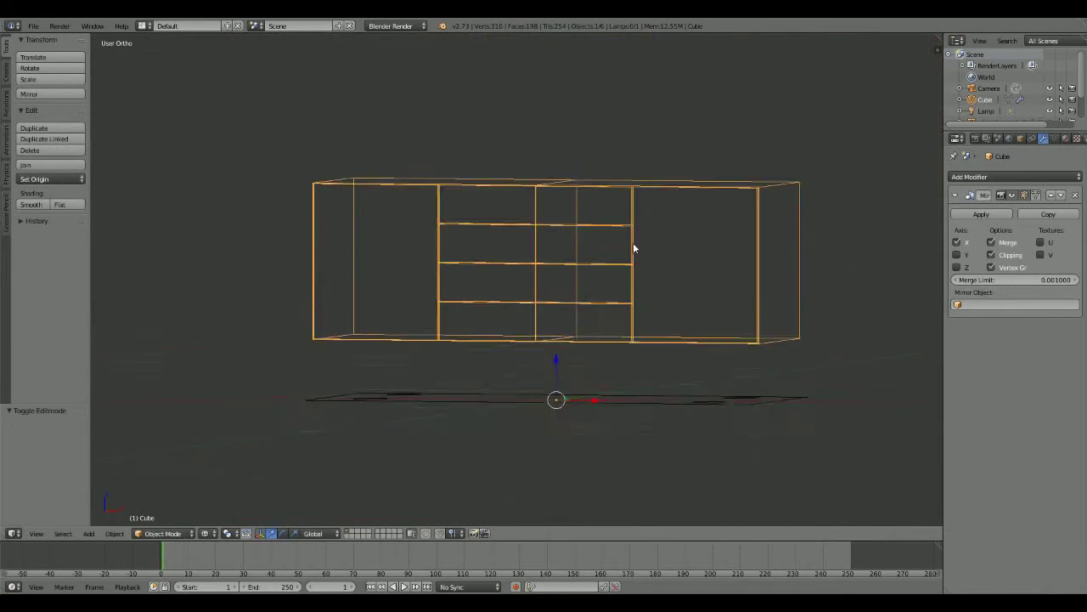
key("z")
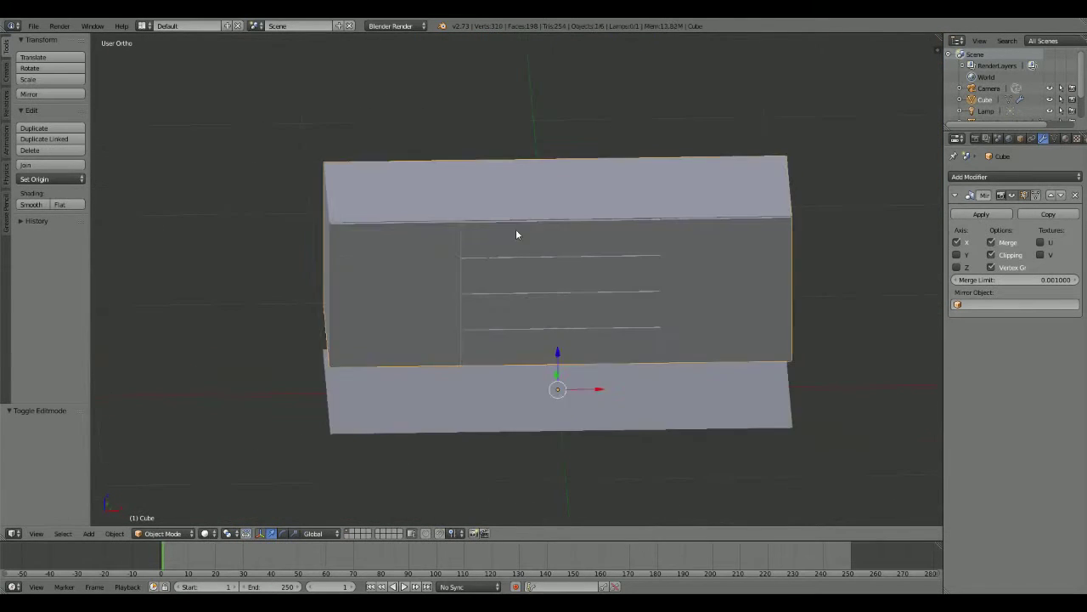
key("a")
mouse_move(515, 229)
middle_mouse_down()
mouse_move(637, 284)
mouse_move(768, 299)
middle_mouse_up()
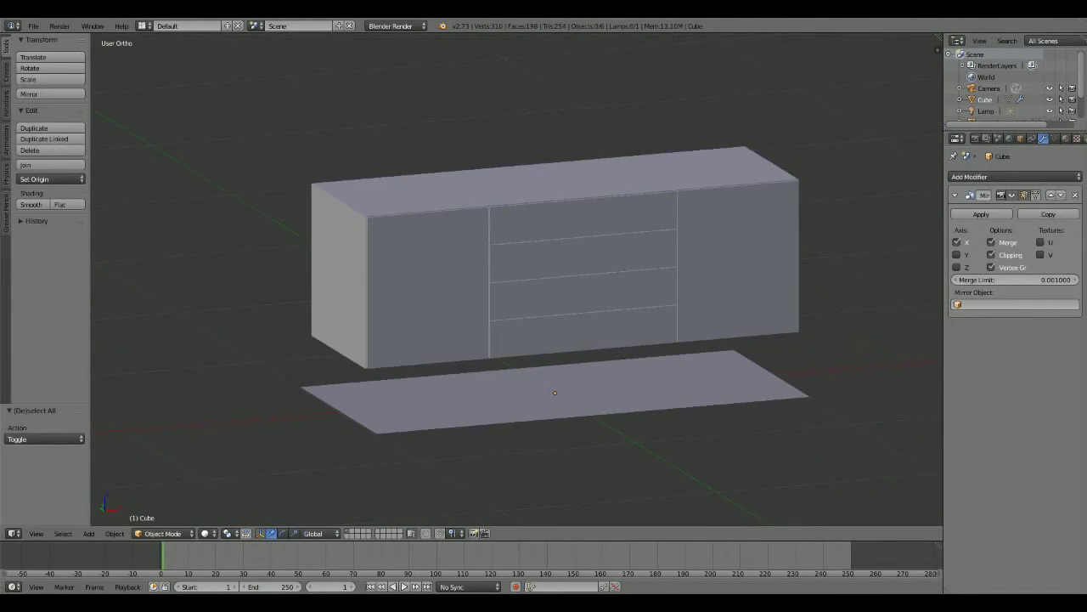
mouse_move(768, 299)
middle_mouse_down()
mouse_move(631, 247)
mouse_move(604, 254)
mouse_move(626, 260)
middle_mouse_up()
key("shift+a")
key("Escape")
scroll(498, 332, "down", 4)
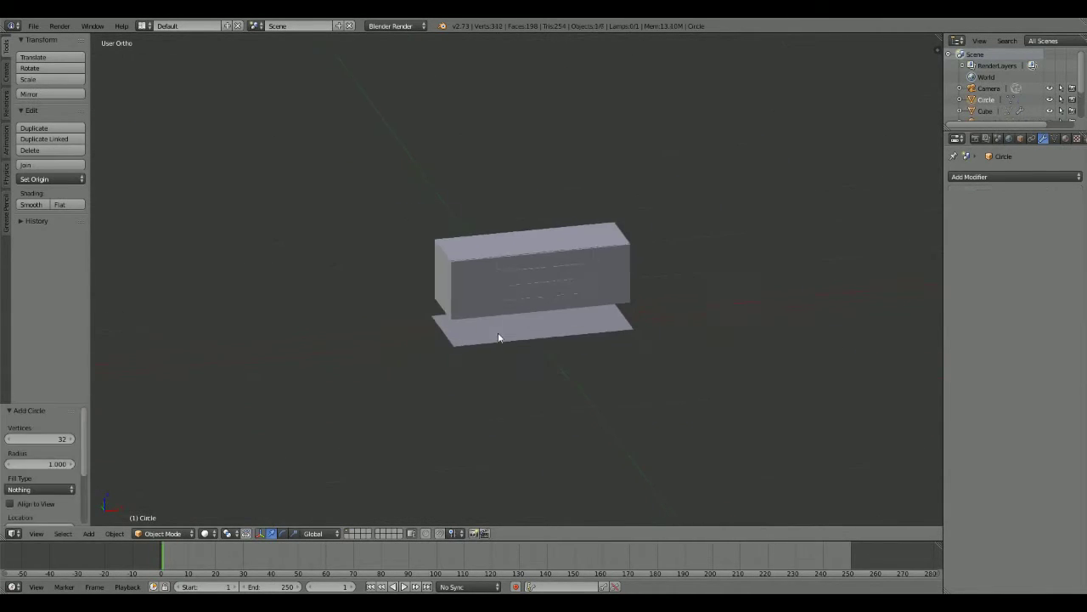
scroll(498, 332, "up", 2)
right_click(503, 364)
key("x")
left_click(450, 370)
- Add a Circle mesh to the scene and briefly toggle it into Edit Mode
key("shift+a")
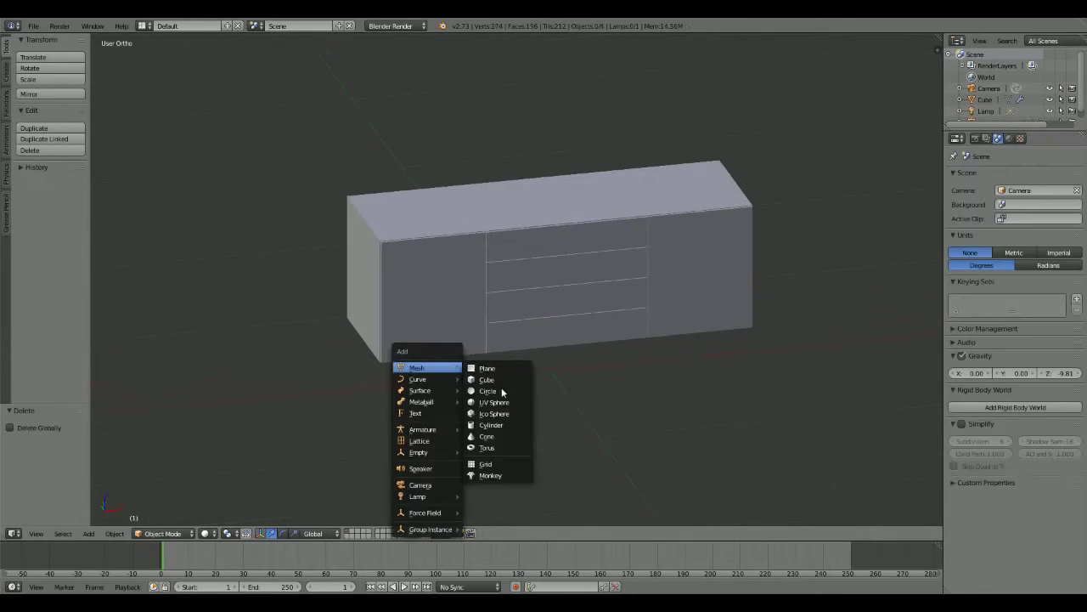
left_click(493, 389)
key("Tab")
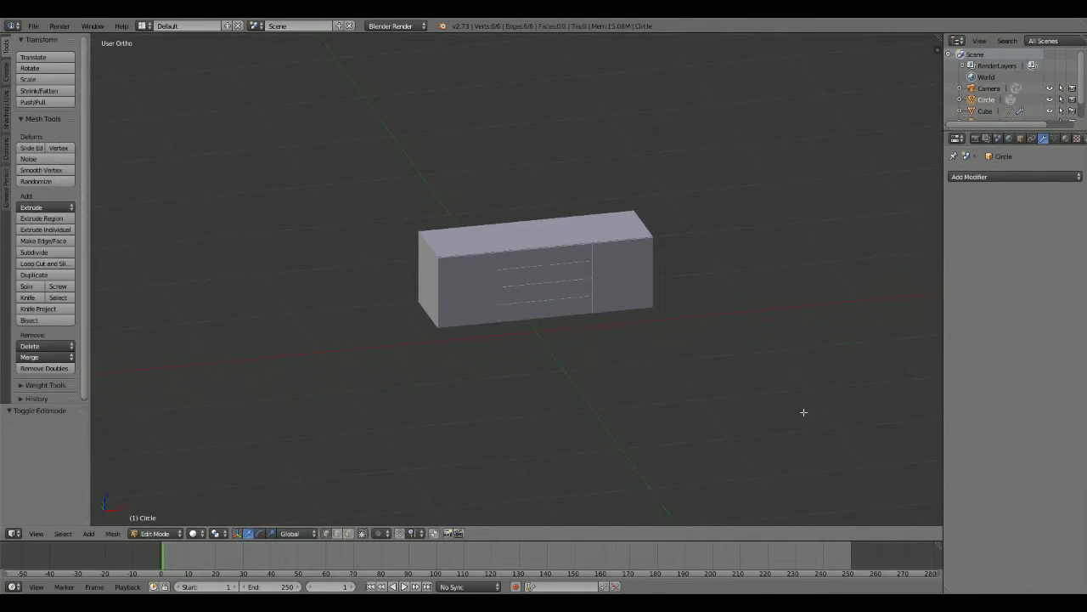
scroll(555, 348, "down", 3)
key("Tab")
- Delete the lamp and the camera, and set the current frame to 20
middle_click_drag(555, 348, 641, 386)
right_click(677, 121)
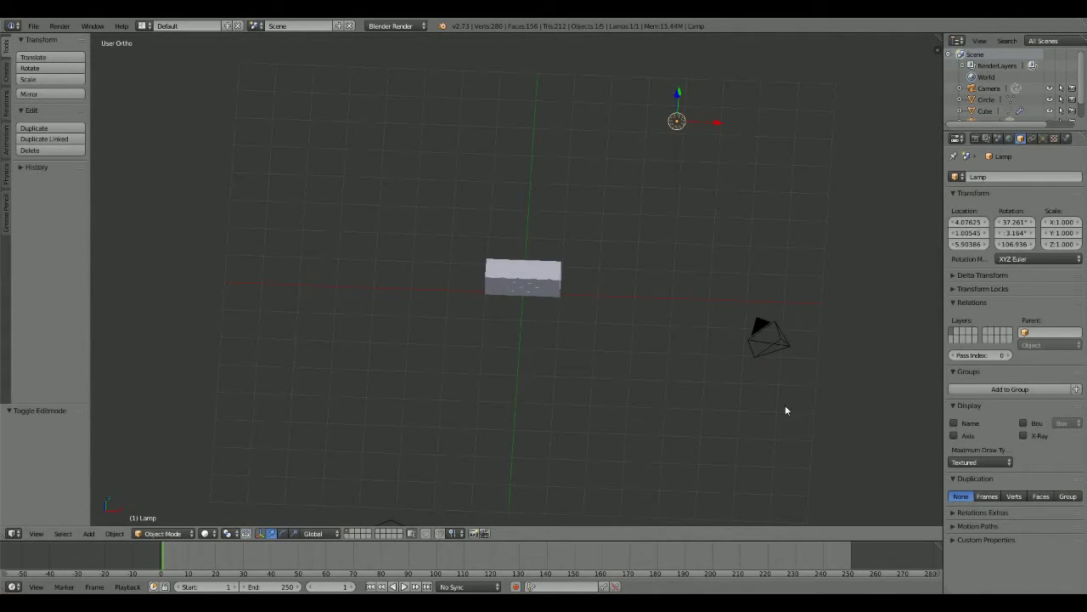
key("x")
left_click(686, 347)
scroll(687, 347, "up", 2)
key("shift+a")
key("Escape")
key("x")
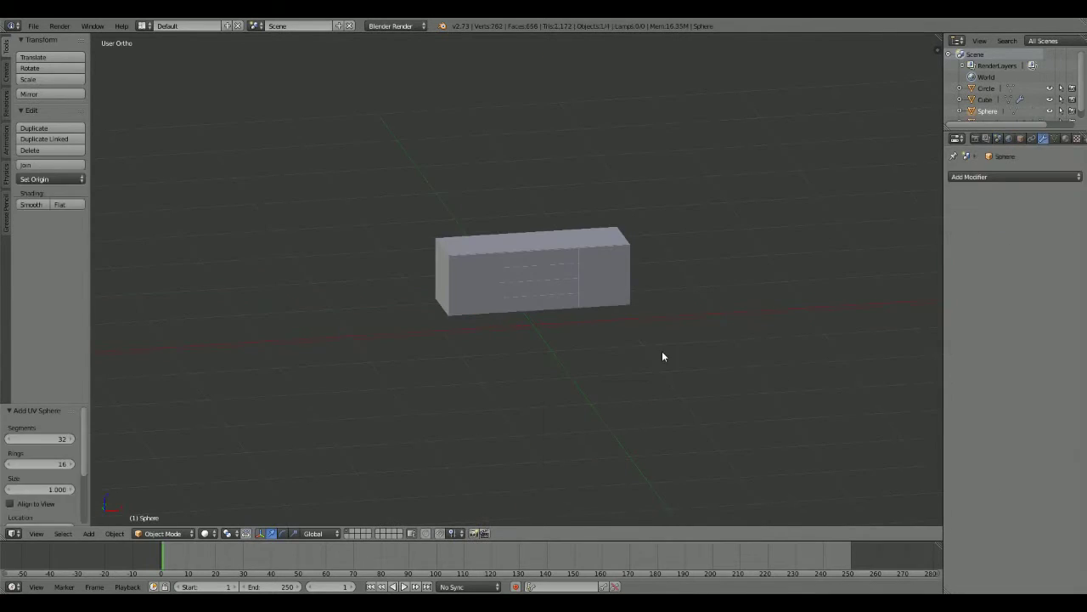
left_click(216, 548)
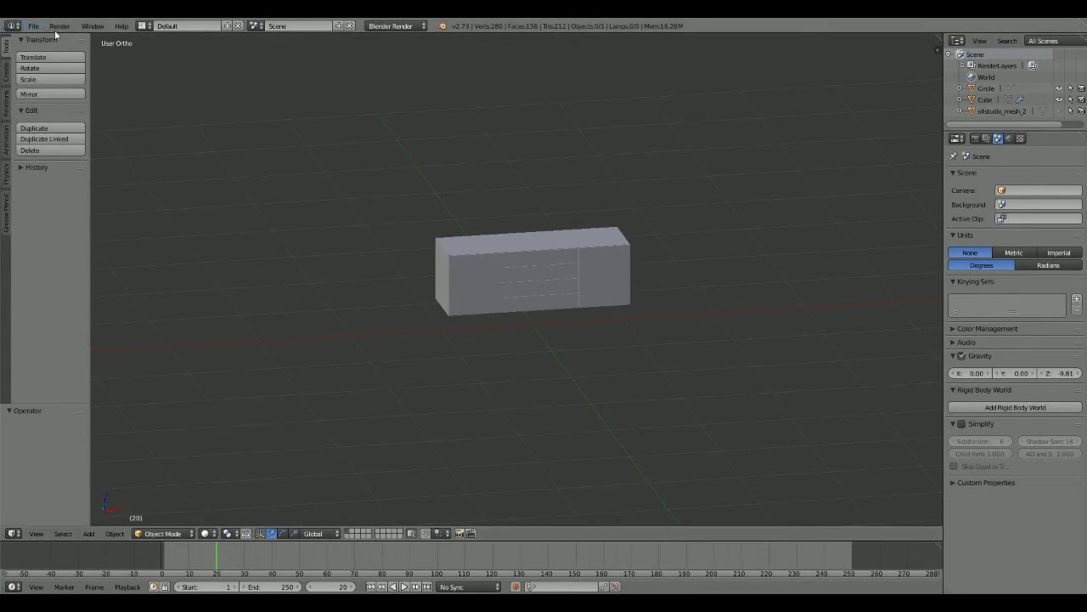
- Open Save As, then recover the auto-saved file instead
left_click(33, 26)
left_click(53, 124)
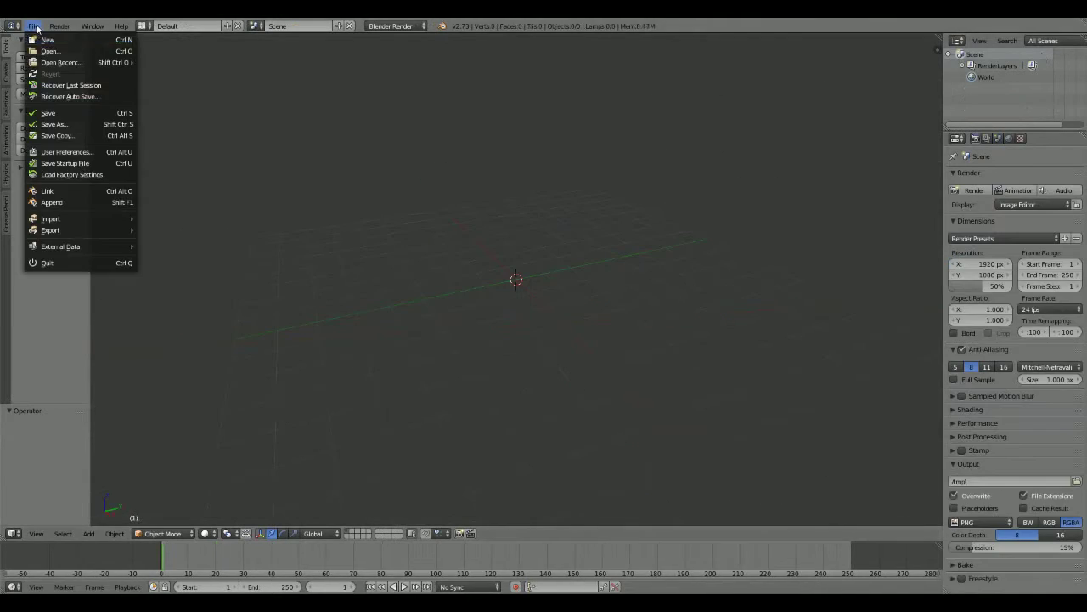
left_click(51, 96)
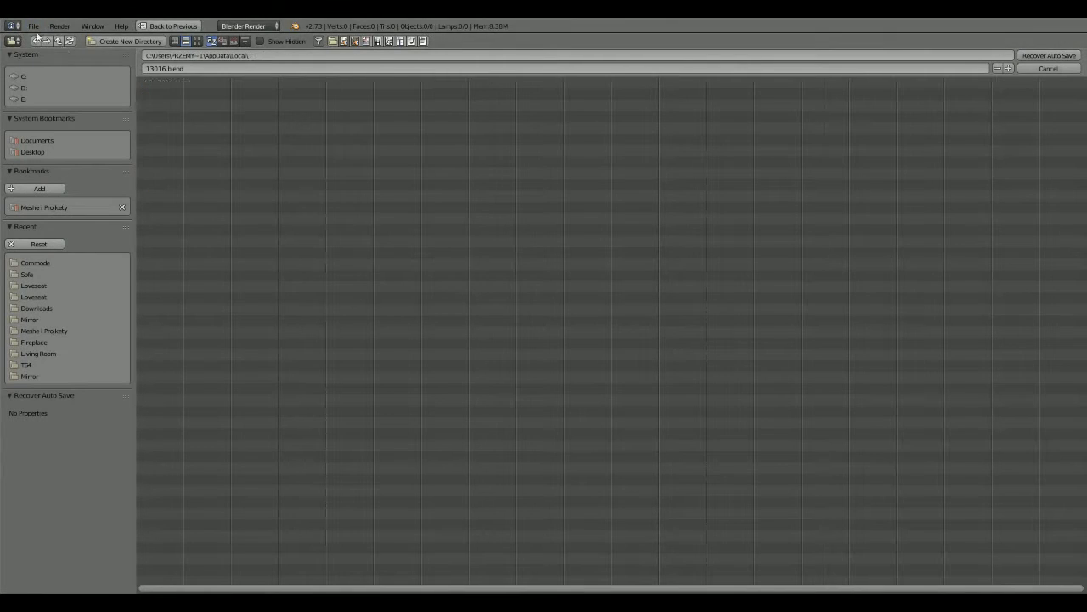
left_click(34, 26)
left_click(39, 39)
left_click(41, 37)
- Delete all default scene objects and import commode.obj as a Wavefront OBJ
key("a")
key("a")
key("Delete")
left_click(33, 25)
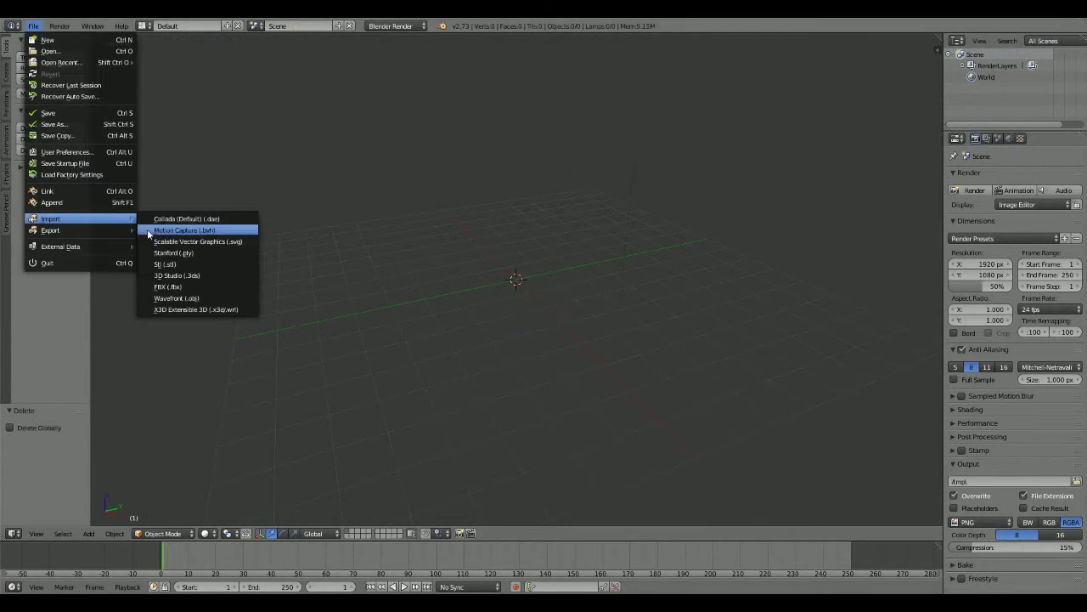
left_click(147, 228)
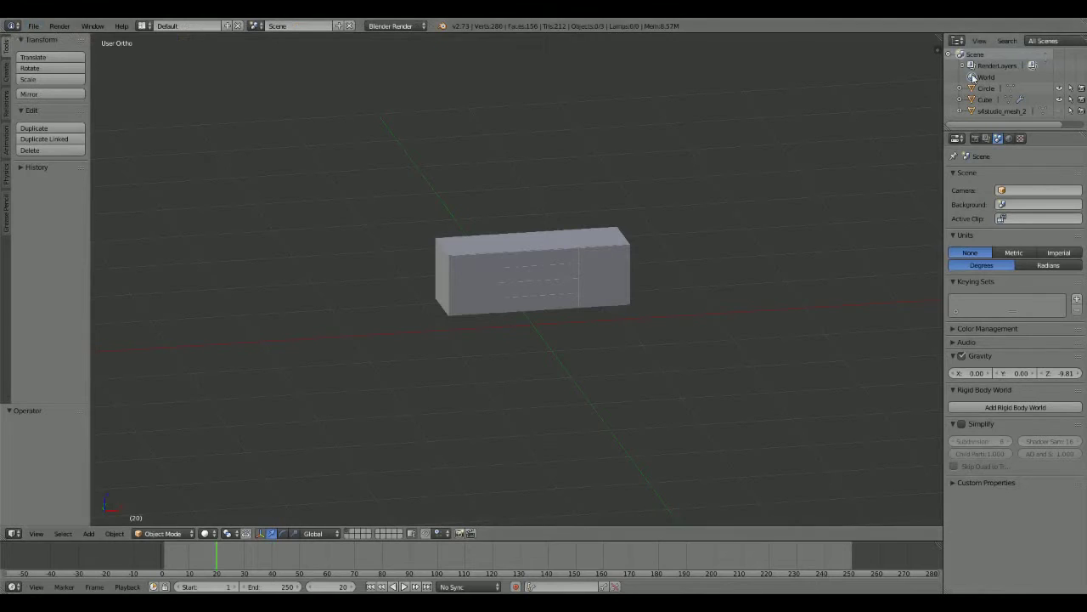
left_click(33, 26)
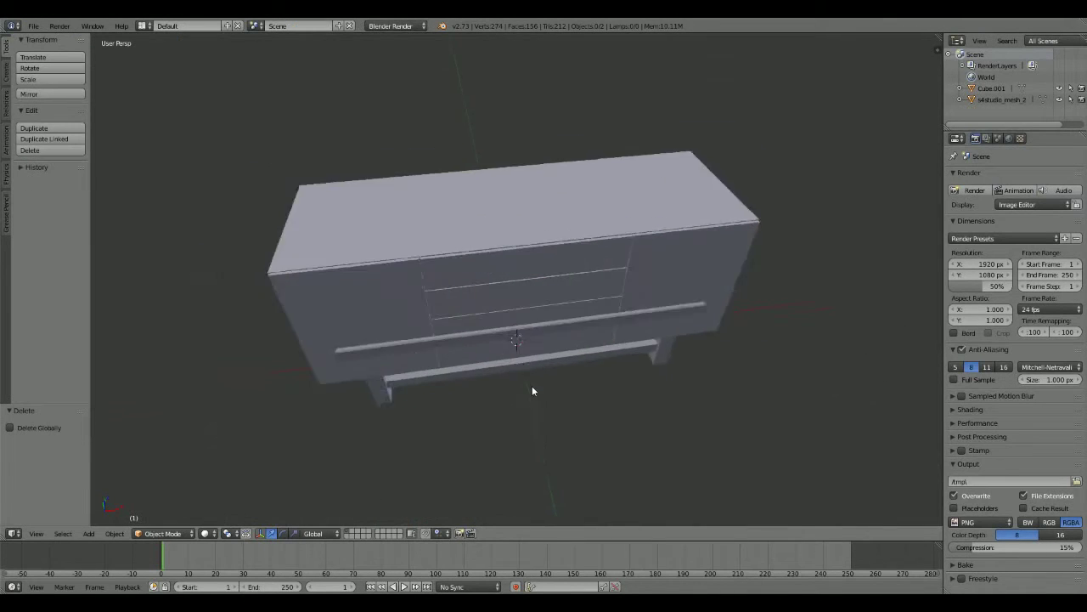
- Add an 8-vertex circle, switch to top view, and rotate it in Edit Mode
left_click(579, 395)
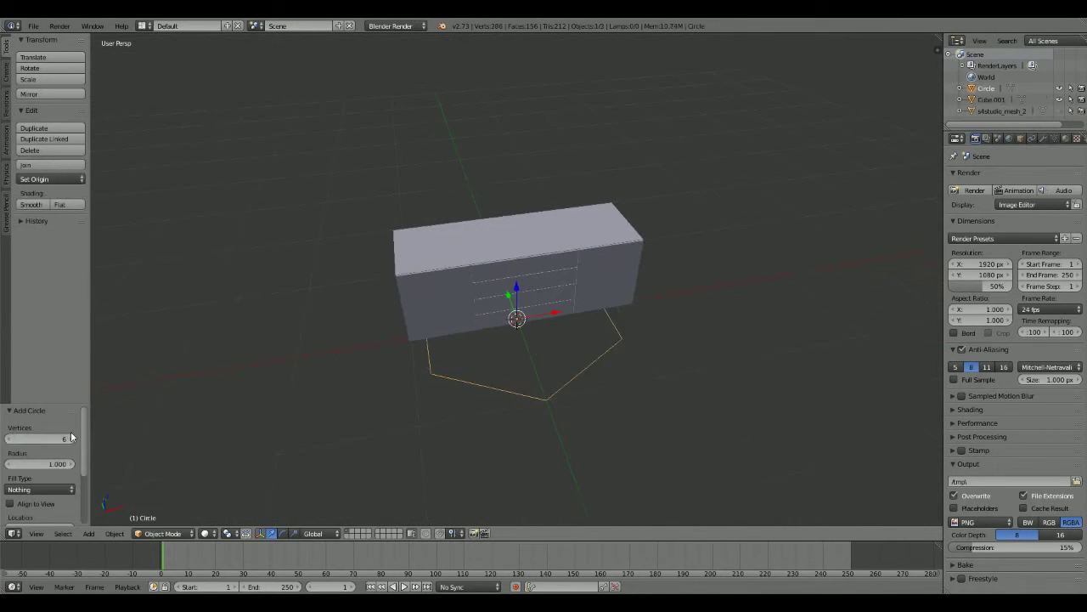
left_click(71, 438)
left_click(71, 438)
key("KP_7")
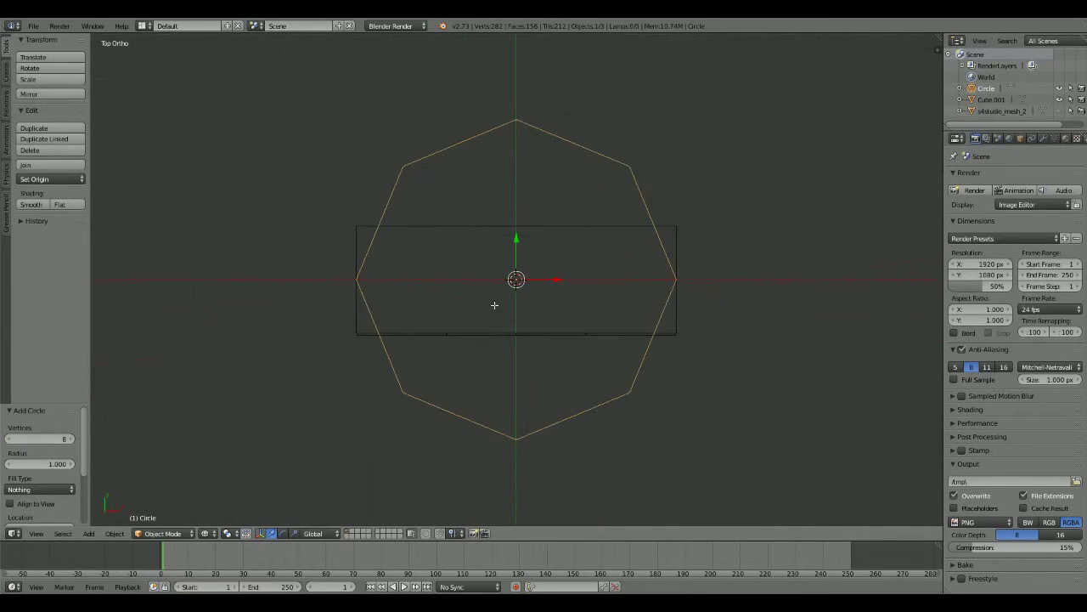
key("Tab")
key("r")
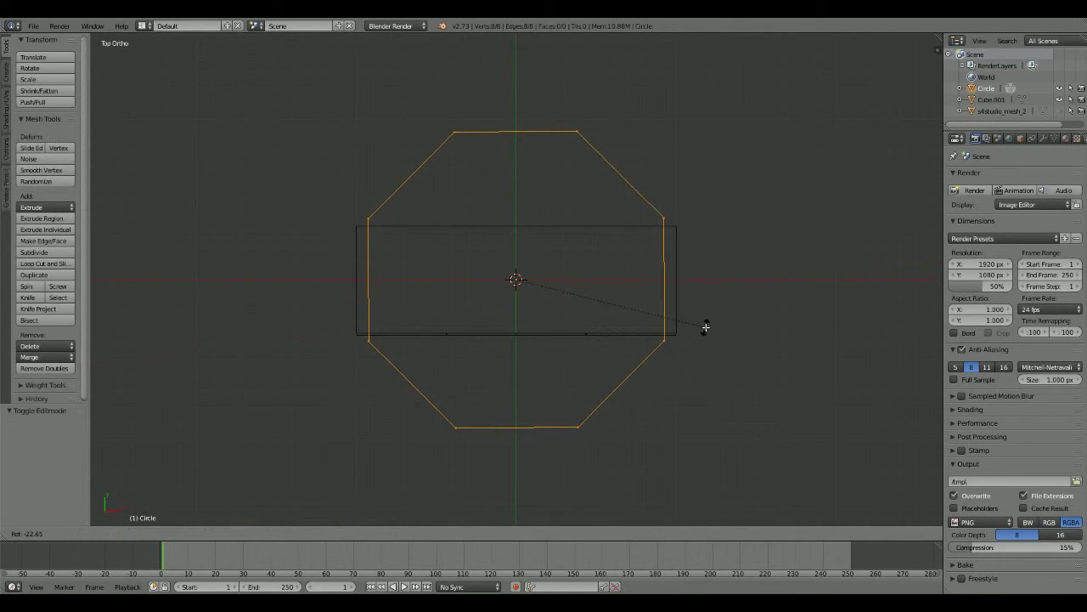
left_click(705, 328)
- Shrink the octagon and move it along Y to the cabinet's front corner
key("a")
key("a")
key("s")
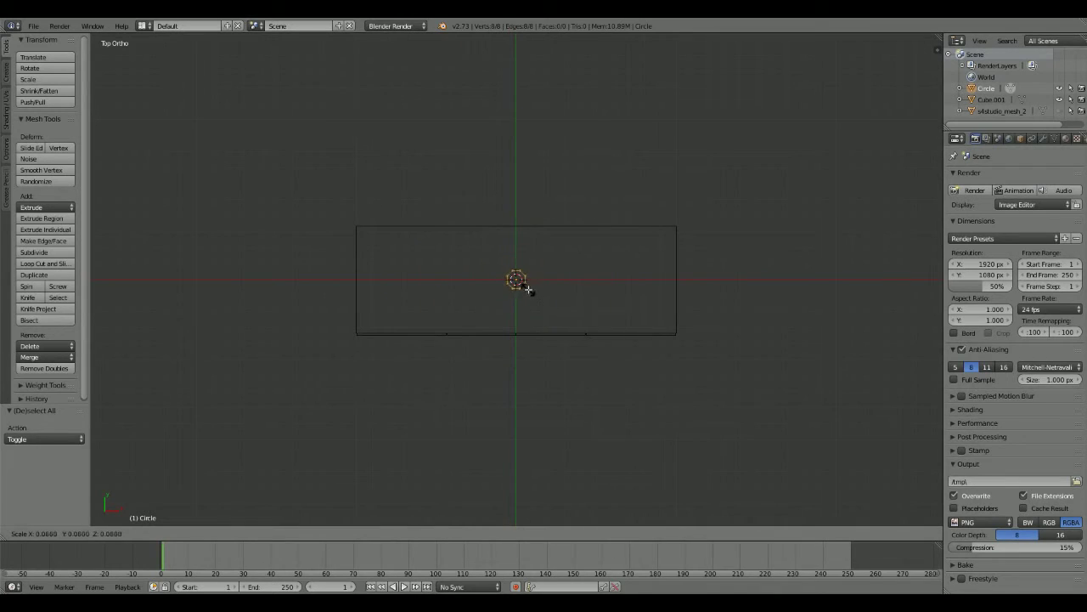
left_click(528, 290)
scroll(716, 362, "up", 4)
key("g")
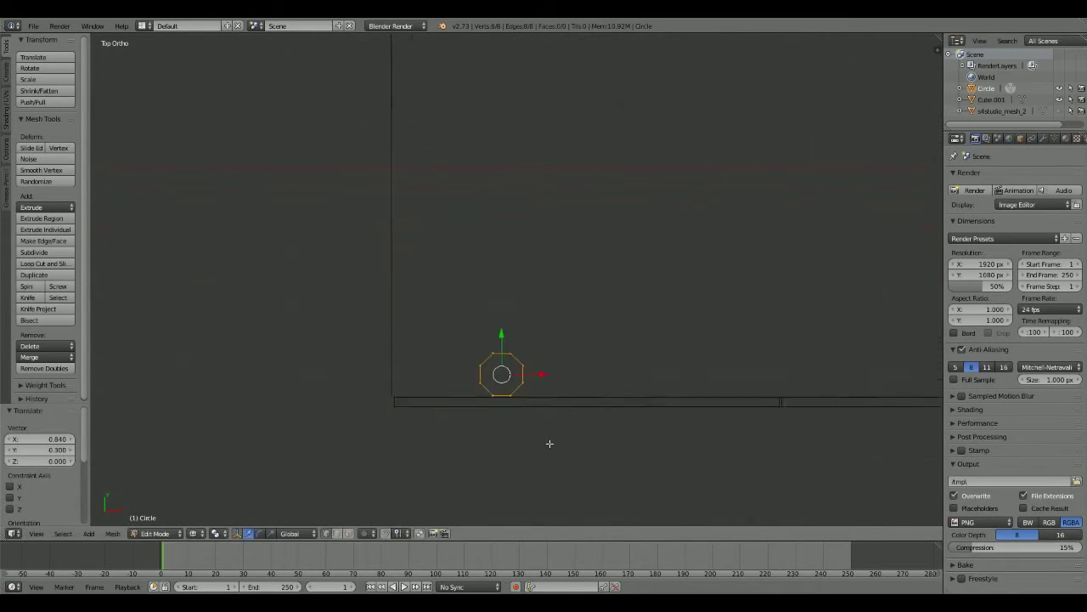
scroll(560, 392, "up", 2)
key("g")
key("y")
left_click(509, 300)
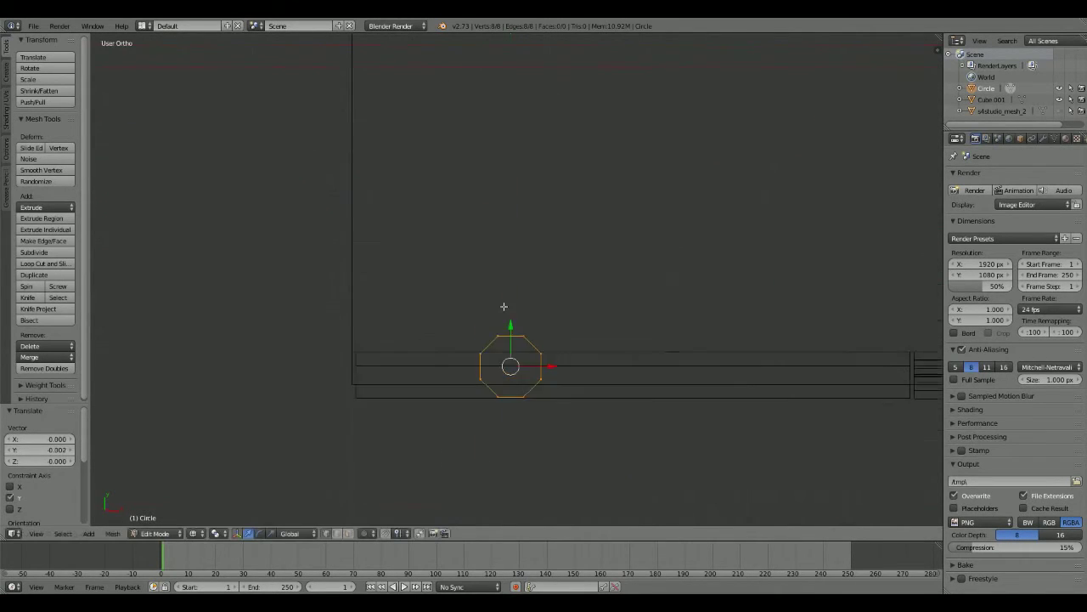
- Fix the octagon's final position, checking it from front and top views
key("KP_1")
left_click(659, 384)
key("KP_7")
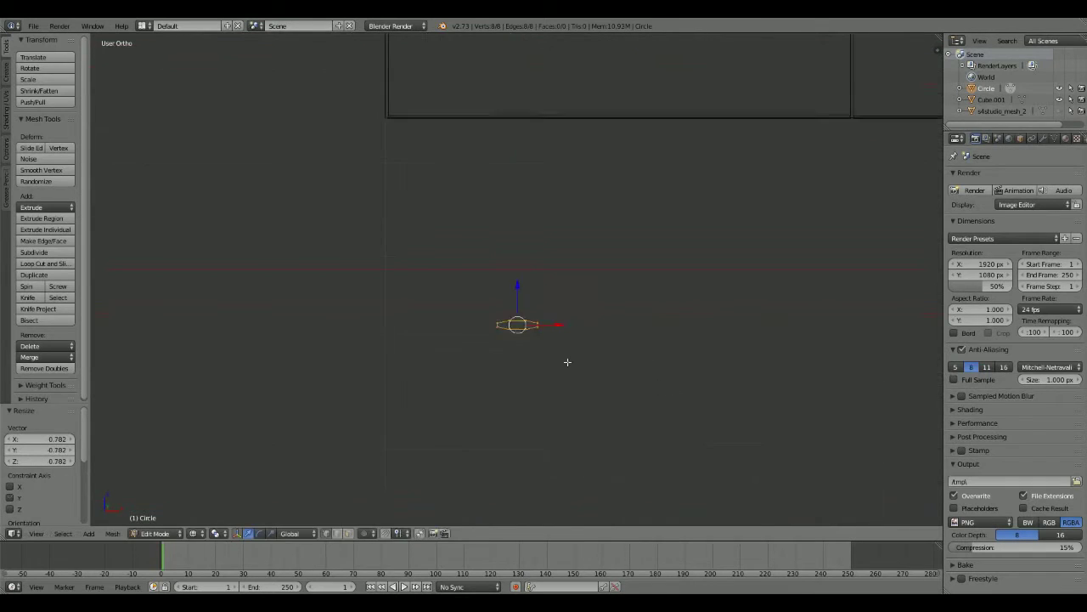
key("KP_1")
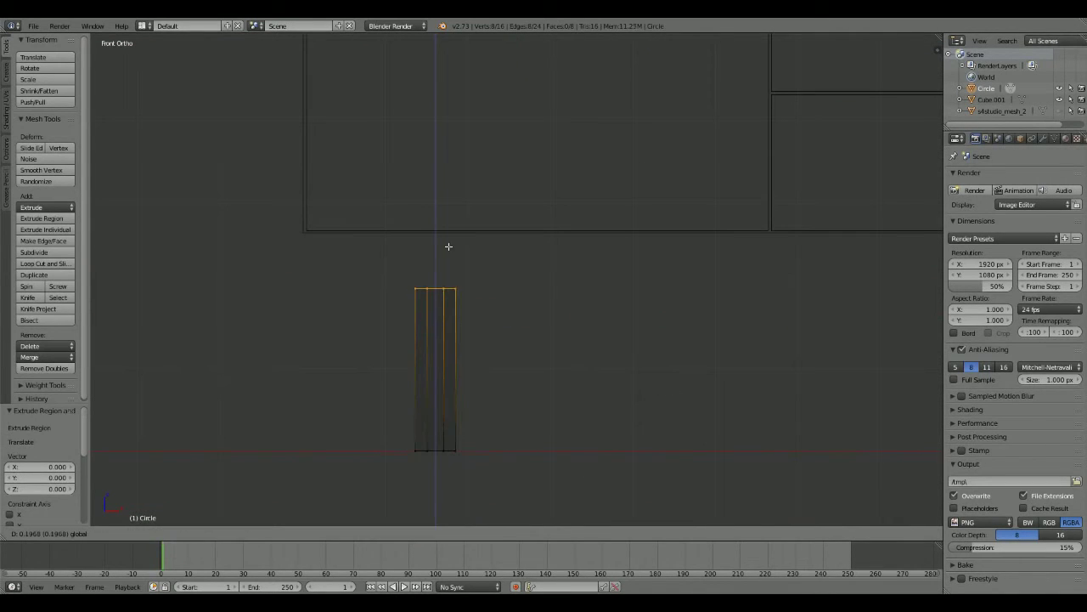
- Set the leg height, lean one top edge outward, and narrow the leg's bottom
left_click(471, 276)
key("a")
key("b")
left_click_drag(501, 280, 519, 279)
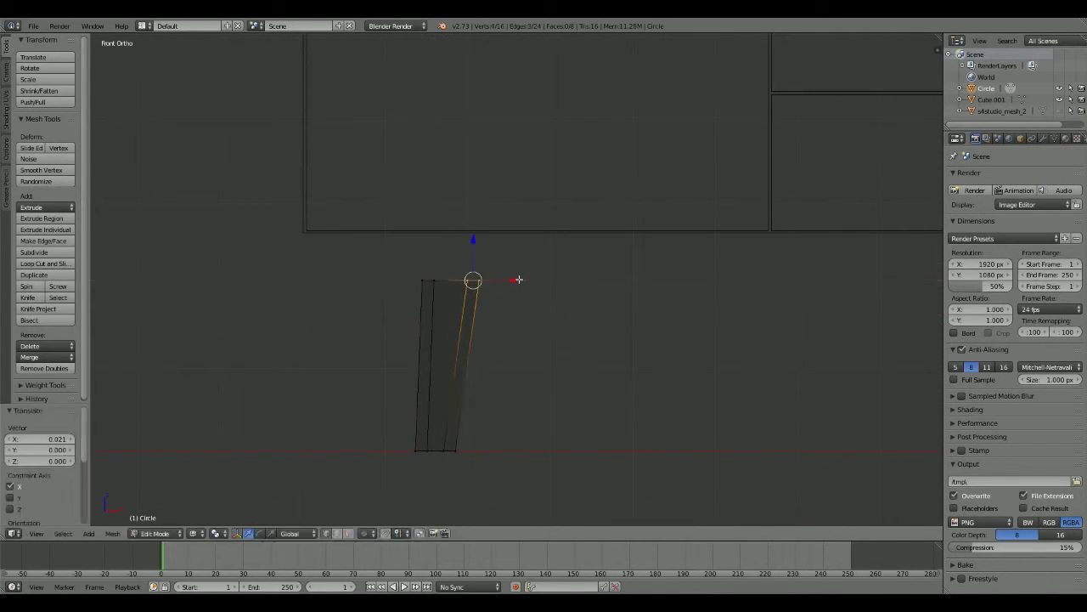
left_click_drag(384, 423, 489, 467)
key("s")
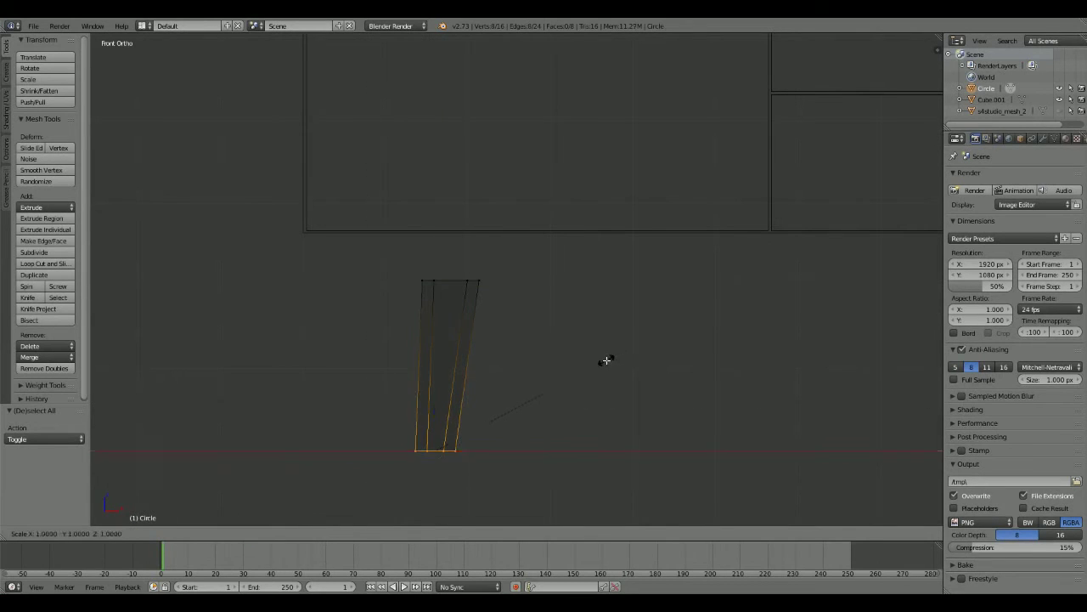
left_click(596, 365)
- Raise the leg's four top vertices vertically along Z
key("Tab")
key("Tab")
key("g")
key("z")
mouse_move(396, 291)
left_mouse_down()
mouse_move(488, 267)
mouse_move(487, 318)
left_mouse_up()
left_click(453, 228)
key("a")
scroll(444, 284, "up", 1)
scroll(504, 340, "up", 4)
- Extrude the leg's top corner vertex and widen the curved profile along X
key("g")
left_click(541, 326)
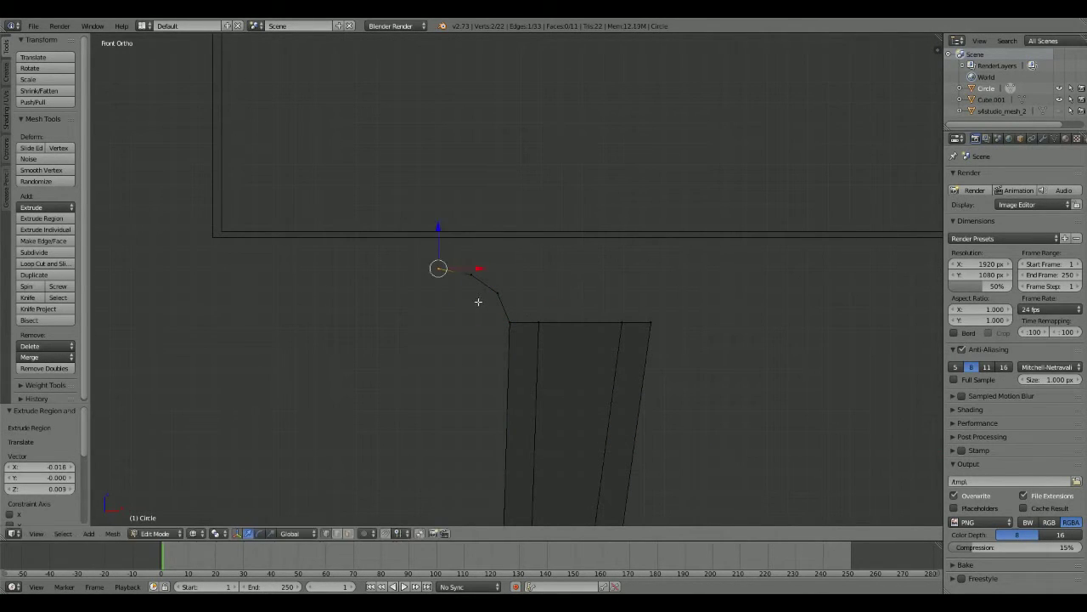
key("b")
left_click_drag(393, 231, 645, 323)
key("a")
key("b")
left_click_drag(389, 254, 527, 318)
key("s")
key("x")
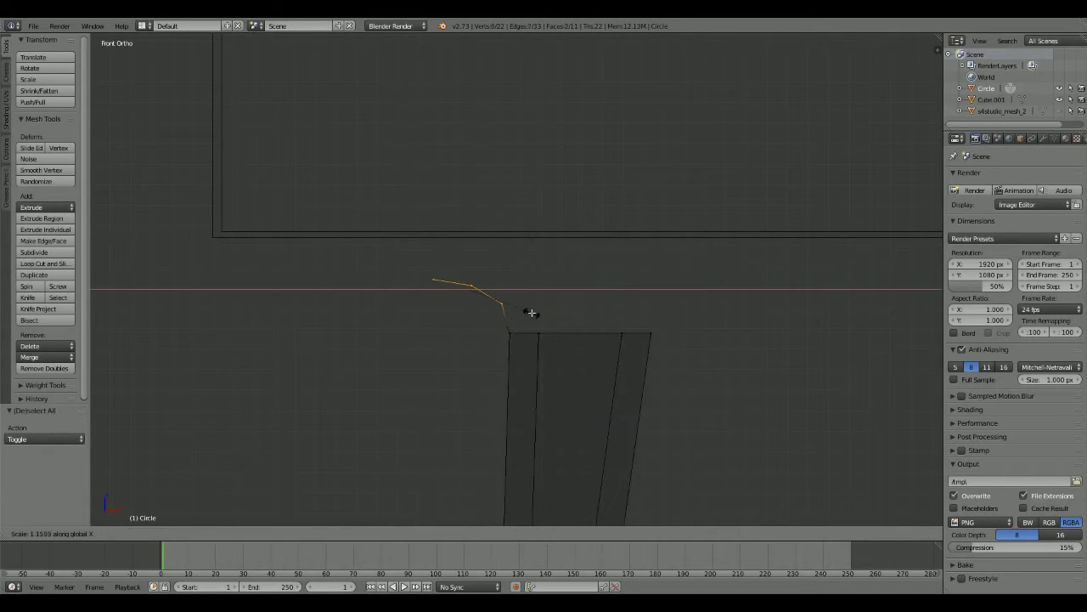
left_click(498, 288)
- Extrude the curve's end vertex sideways, reposition it, then extrude it straight up
middle_click_drag(509, 293, 649, 307, "shift")
key("b")
left_click_drag(517, 249, 573, 308)
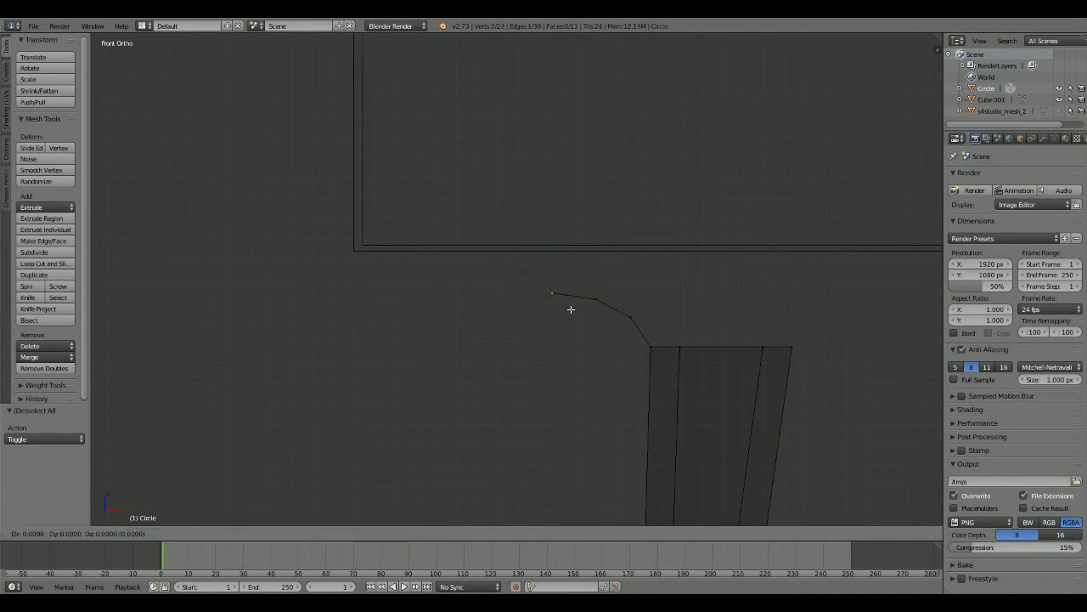
key("e")
left_click(424, 293)
scroll(504, 280, "up", 4)
key("g")
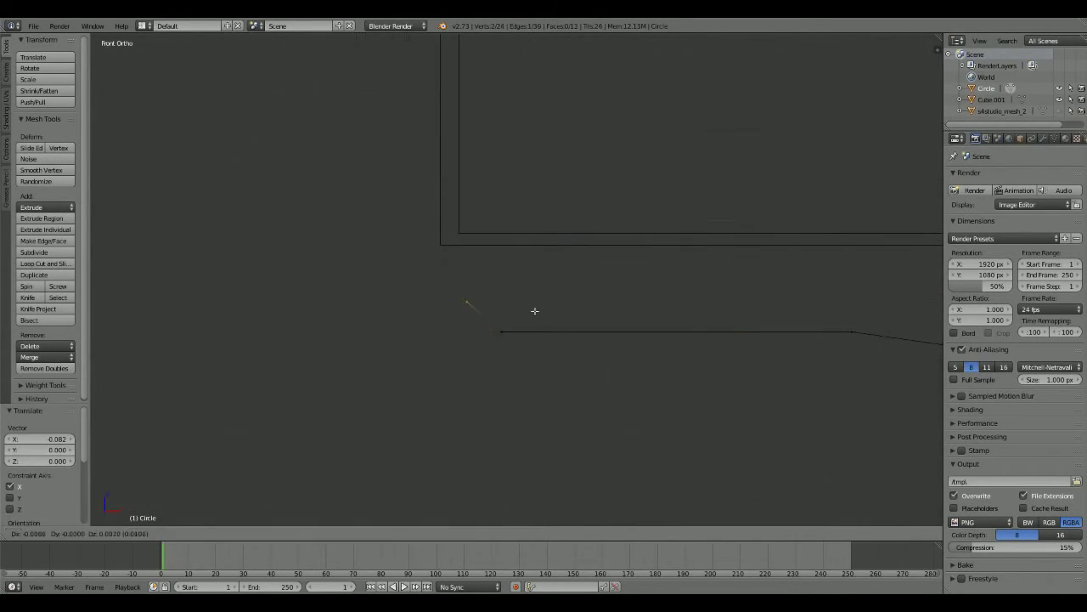
left_click(531, 307)
key("e")
key("z")
left_click(458, 204)
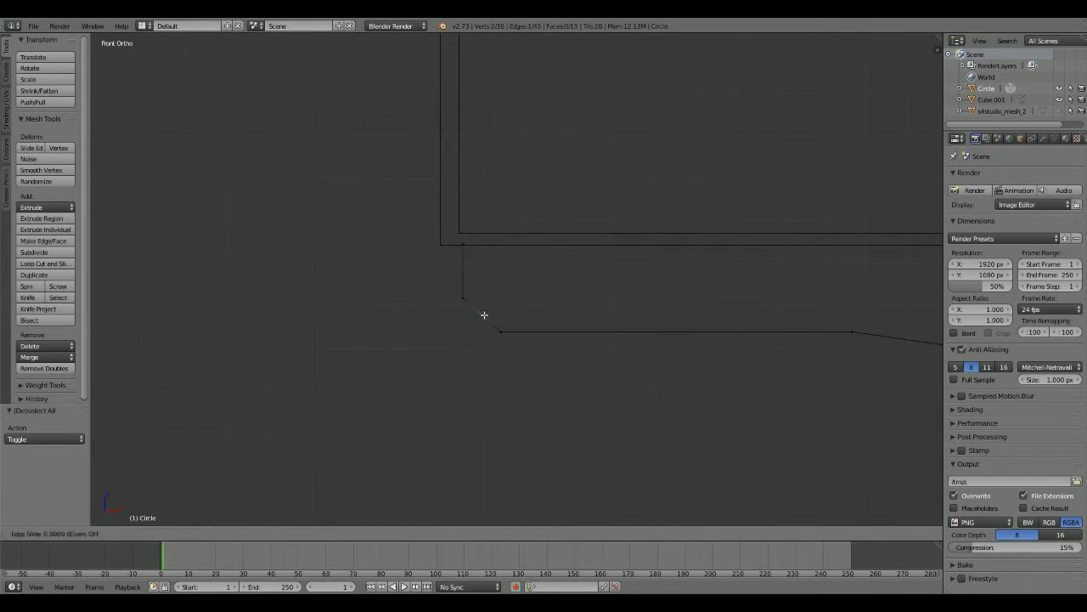
left_click(535, 322)
- Shift the apron profile vertices along the X axis
key("a")
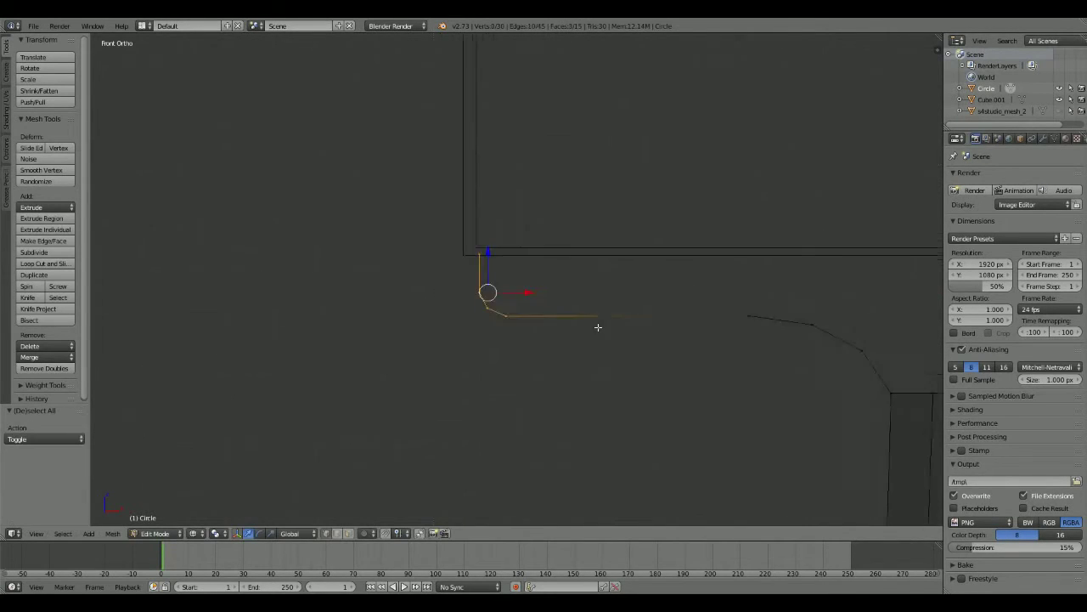
key("g")
key("x")
left_click(508, 296)
scroll(527, 340, "down", 2)
key("a")
scroll(526, 344, "down", 3)
- Extrude the corner edge at the leg top upward along Z
middle_click_drag(552, 344, 528, 346, "shift")
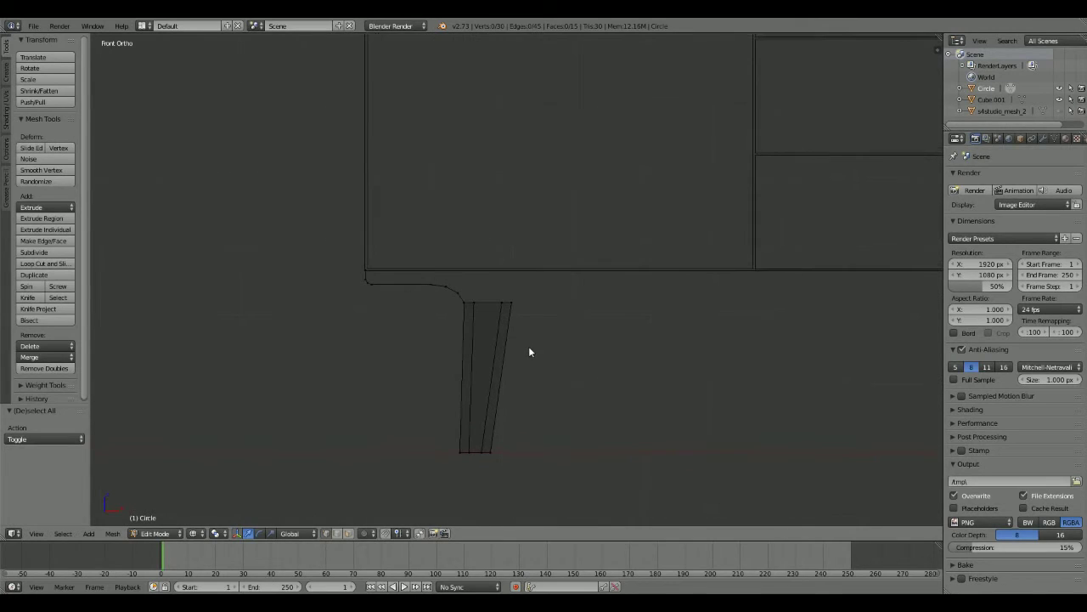
scroll(491, 310, "up", 4)
key("b")
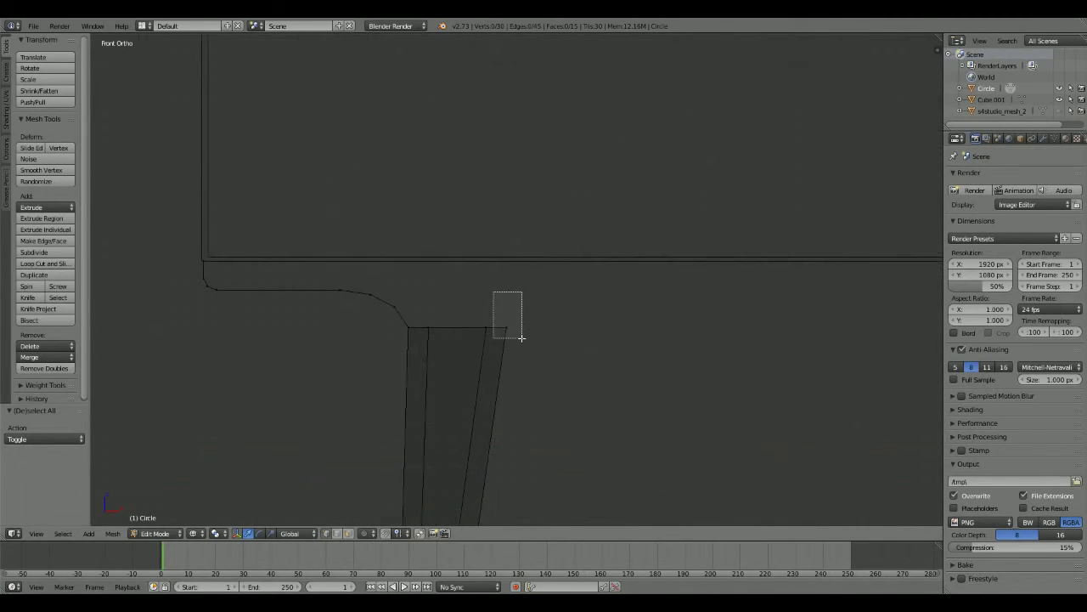
left_click_drag(521, 337, 522, 337)
scroll(522, 338, "up", 1)
key("e")
key("z")
left_click(511, 281)
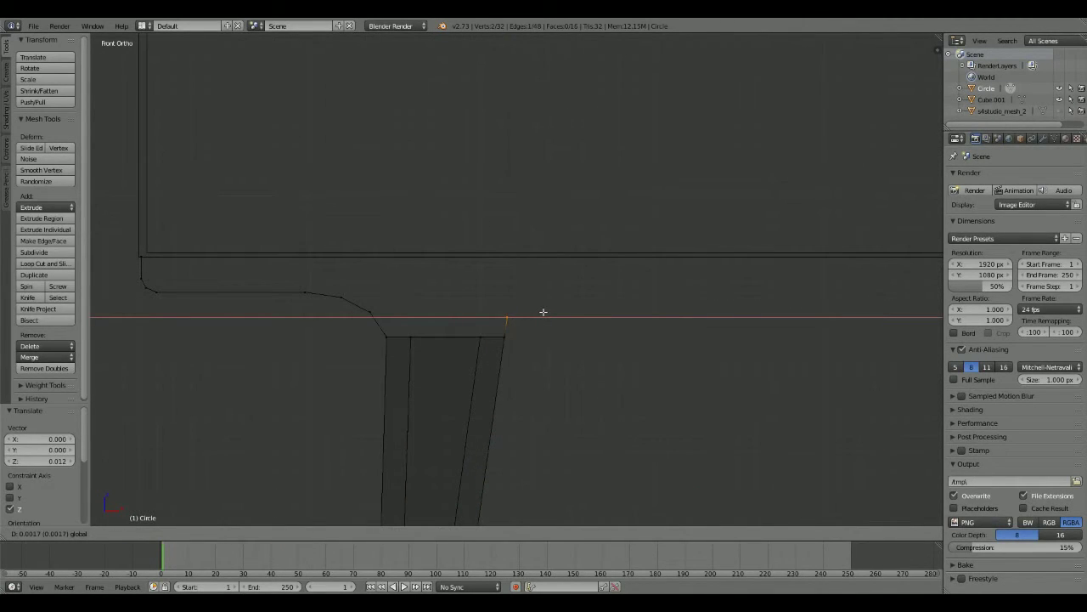
left_click(512, 221)
- Add a Mirror modifier to the leg mesh and shift the selected vertices along X
left_click(1043, 137)
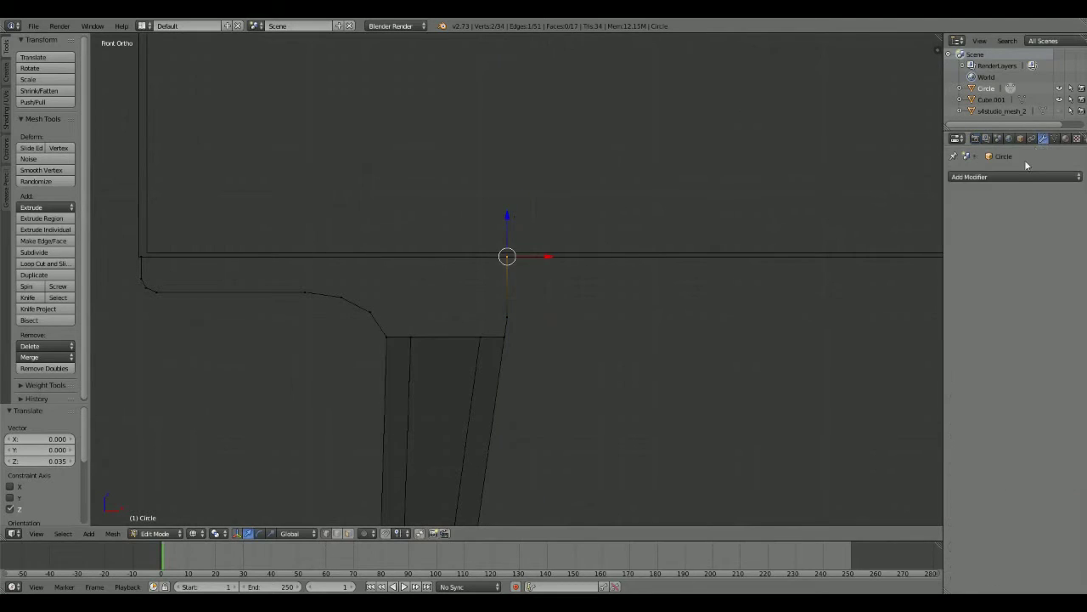
left_click(1015, 176)
left_click(850, 290)
key("g")
key("x")
left_click(557, 251)
- Box-select the apron curve and leg-top vertices and move them vertically to smooth the curve
scroll(583, 300, "down", 3)
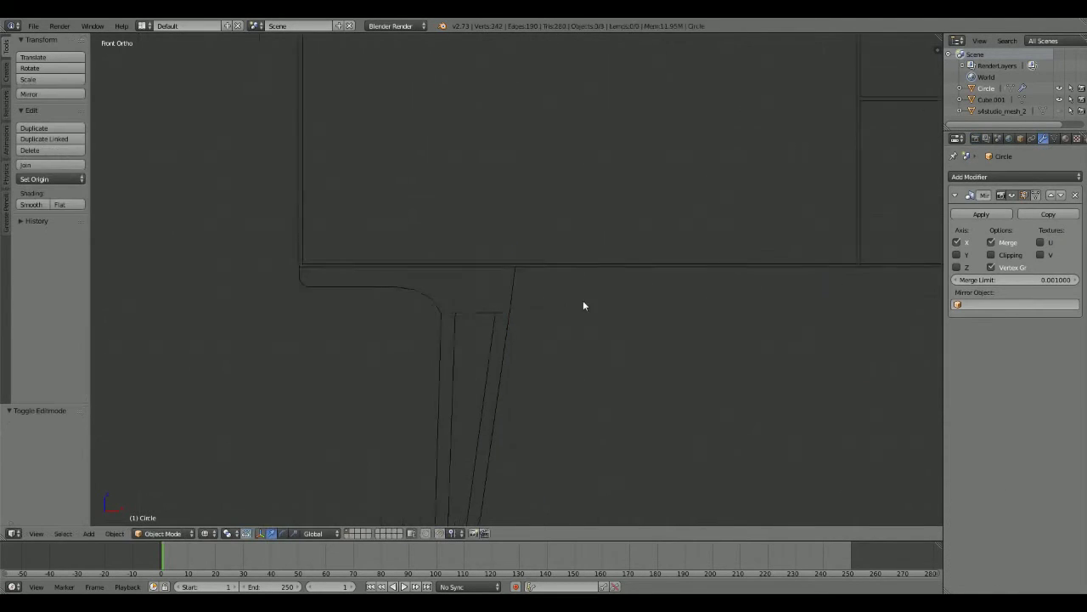
scroll(587, 318, "down", 3)
scroll(587, 318, "up", 4)
key("a")
scroll(587, 322, "up", 2)
key("b")
mouse_move(164, 280)
left_mouse_down()
mouse_move(413, 323)
mouse_move(518, 369)
left_mouse_up()
key("g")
key("z")
left_click(408, 274)
- Lower the leg-top vertices along Z
key("a")
key("b")
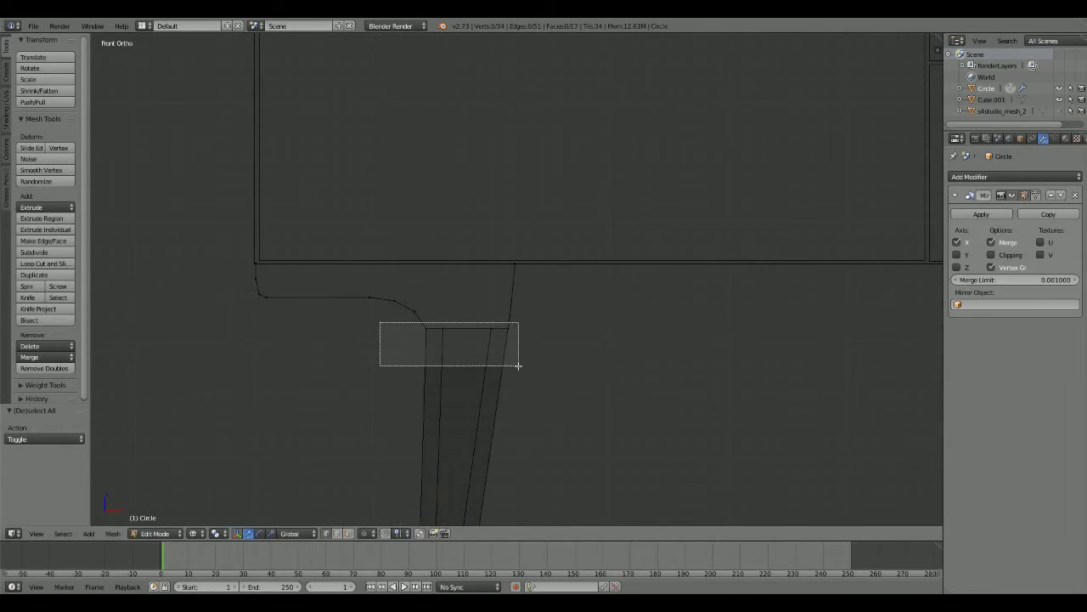
key("g")
key("z")
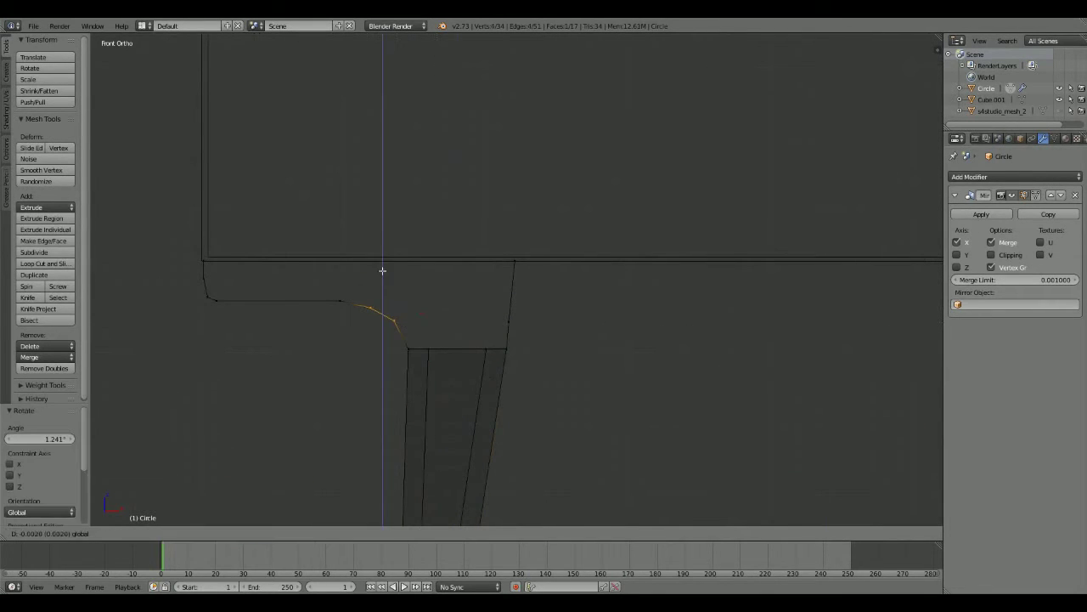
left_click(382, 270)
- Nudge the leg's right-edge vertices sideways along X to straighten the upright edge
key("a")
scroll(738, 495, "up", 2)
scroll(587, 354, "up", 2)
key("b")
left_click_drag(527, 236, 502, 399)
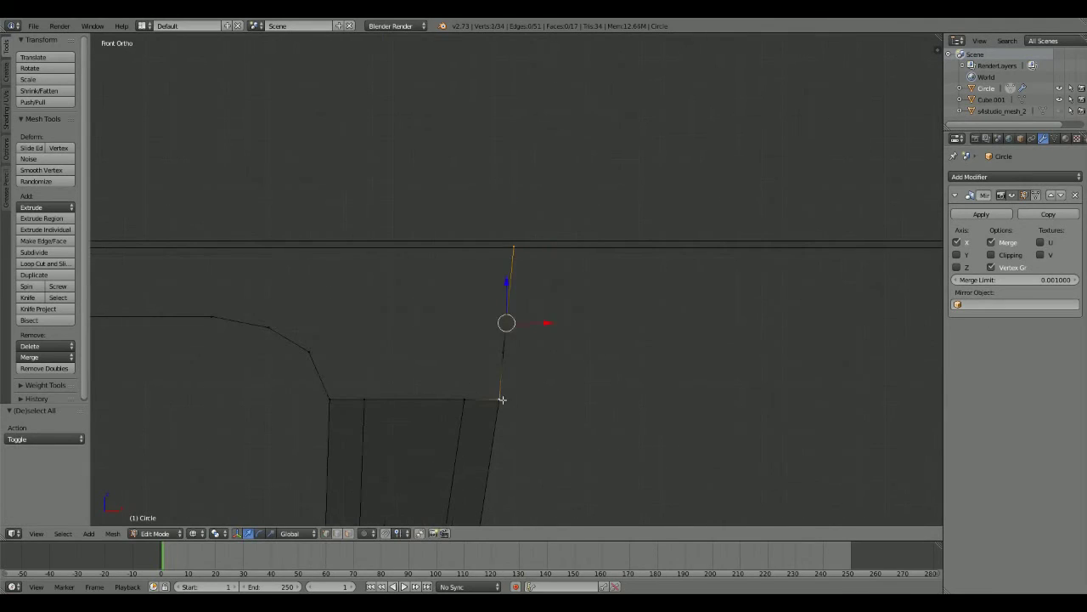
key("g")
key("x")
mouse_move(451, 179)
left_mouse_down()
mouse_move(552, 378)
mouse_move(519, 350)
left_mouse_up()
left_click(494, 344)
key("b")
- Deselect everything and switch to Top view looking down on the mesh
key("a")
scroll(553, 250, "down", 2)
middle_click_drag(554, 255, 524, 310)
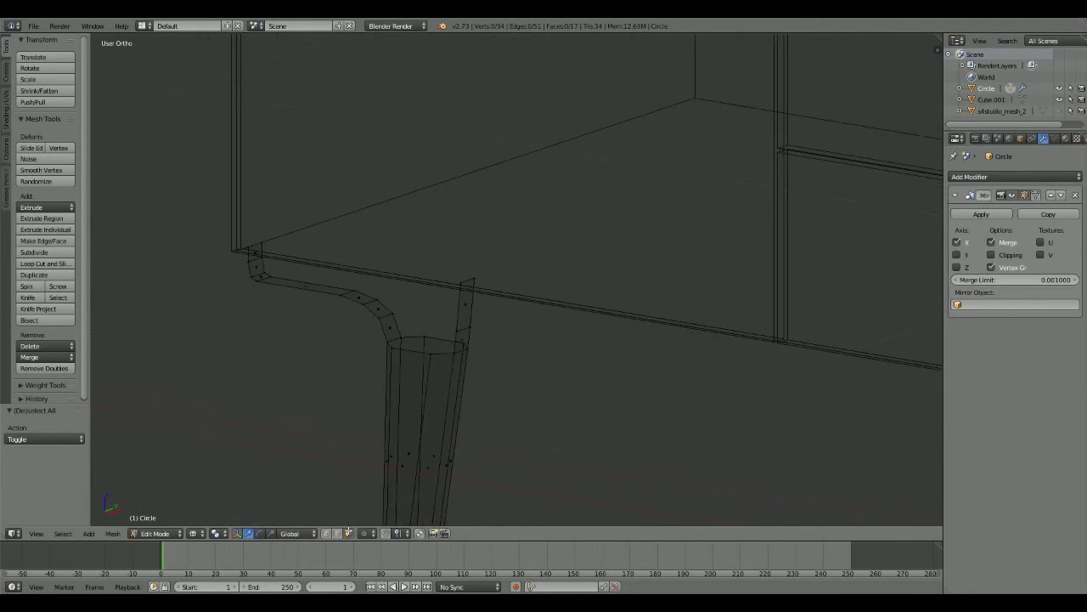
key("KP_7")
- Extrude the apron face 0.349 along X across the front of the sideboard
key("e")
key("x")
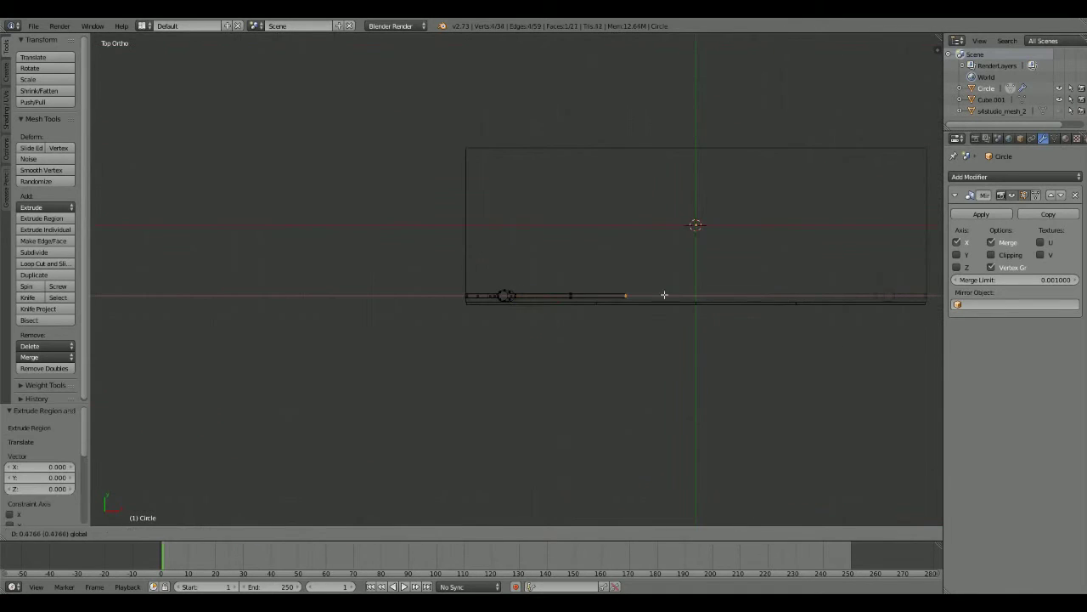
left_click(670, 306)
middle_click_drag(670, 306, 590, 266)
scroll(590, 266, "up", 5)
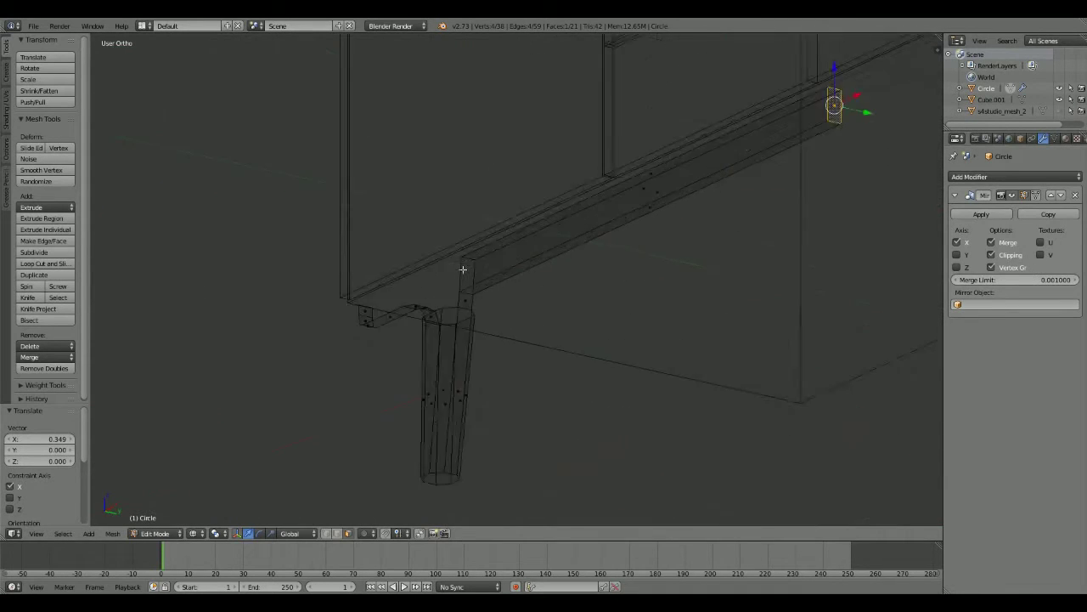
scroll(478, 328, "up", 5)
- Select vertices at the leg top and fill a face to close the gap
key("z")
key("a")
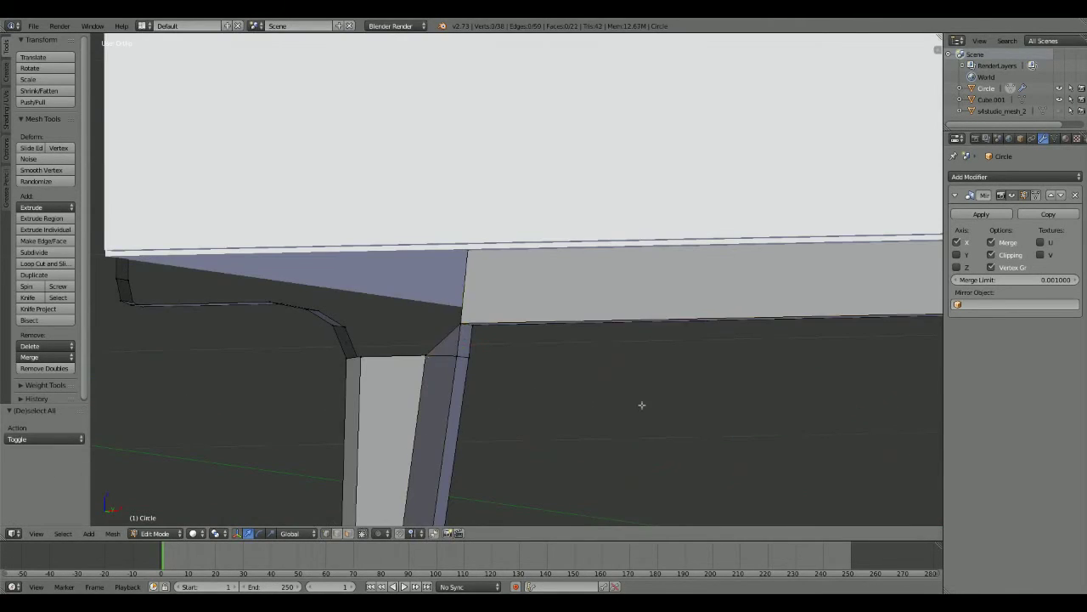
mouse_move(641, 405)
middle_mouse_down()
mouse_move(488, 348)
mouse_move(485, 323)
mouse_move(541, 389)
mouse_move(466, 360)
middle_mouse_up()
key("z")
right_click(466, 360)
right_click(426, 308, "shift")
mouse_move(426, 309)
middle_mouse_down()
mouse_move(501, 351)
mouse_move(483, 284)
mouse_move(541, 255)
mouse_move(609, 245)
mouse_move(479, 359)
mouse_move(624, 310)
mouse_move(543, 323)
middle_mouse_up()
right_click(483, 284, "shift")
key("f")
key("a")
- Push the apron's lower edge loop back along Y, then check the joint in solid shading
right_click(563, 340)
right_click(466, 310, "shift")
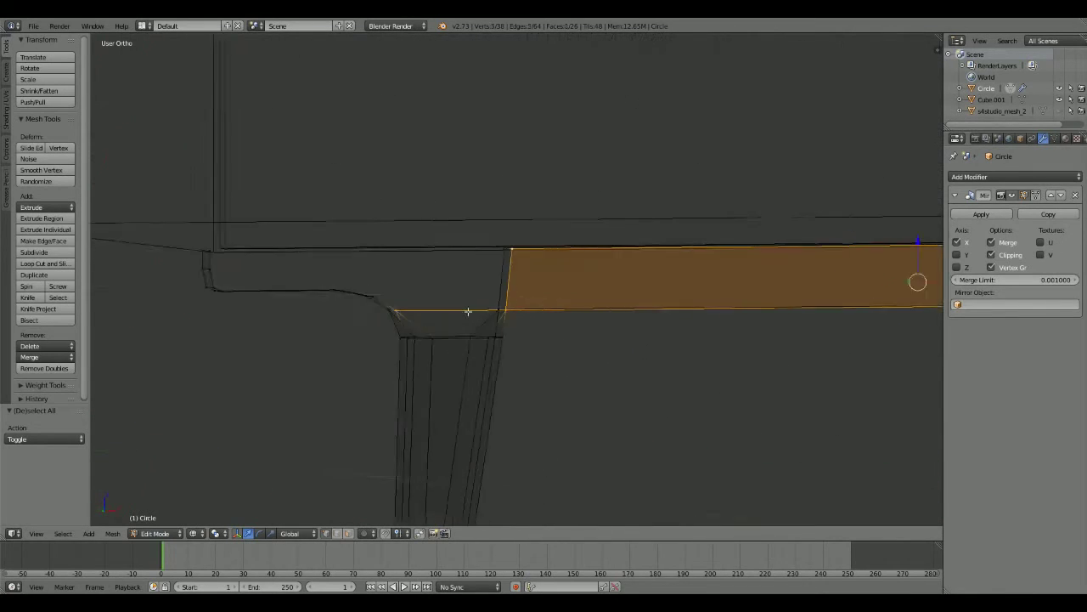
mouse_move(466, 311)
middle_mouse_down()
mouse_move(505, 281)
mouse_move(422, 367)
middle_mouse_up()
right_click(422, 367, "alt+shift")
key("KP_7")
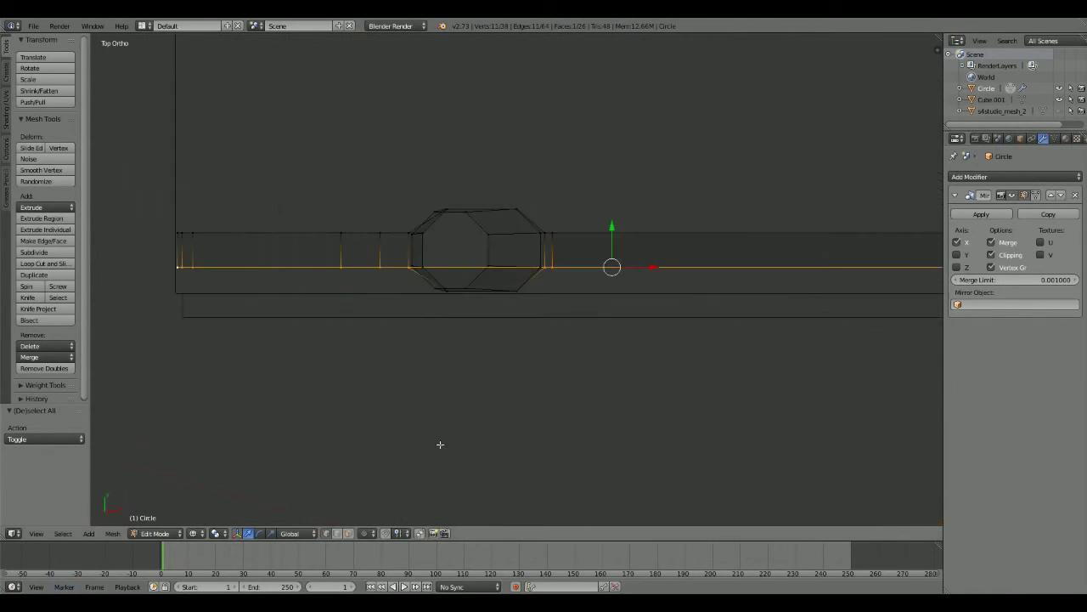
scroll(440, 444, "up", 2)
key("g")
key("y")
left_click(655, 256)
middle_click_drag(655, 257, 555, 276)
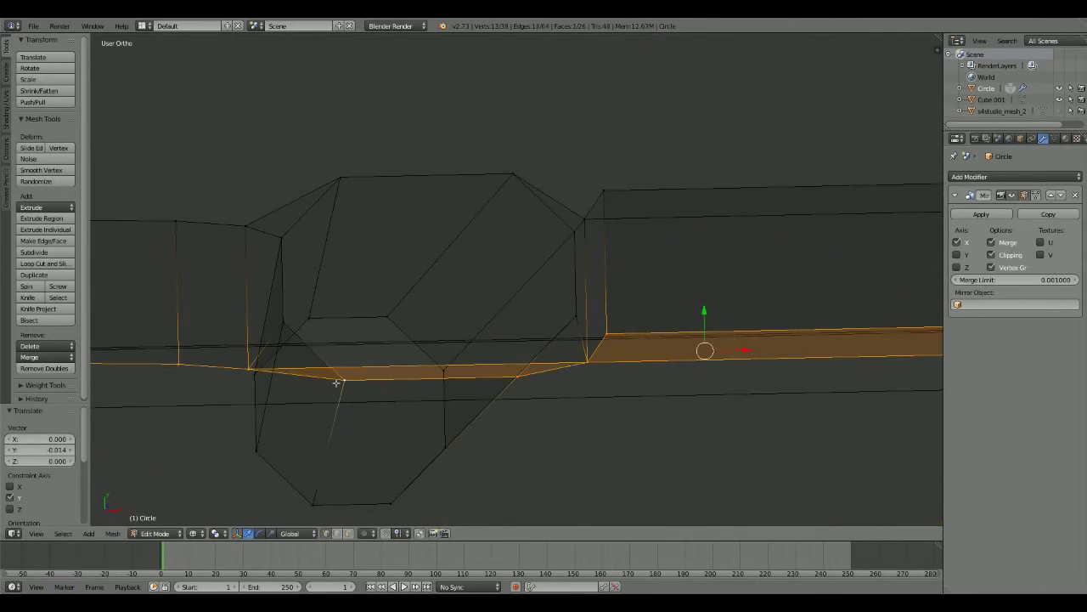
key("a")
mouse_move(337, 383)
middle_mouse_down()
mouse_move(599, 306)
mouse_move(569, 378)
mouse_move(540, 291)
mouse_move(553, 357)
mouse_move(552, 272)
mouse_move(303, 393)
mouse_move(298, 373)
middle_mouse_up()
key("z")
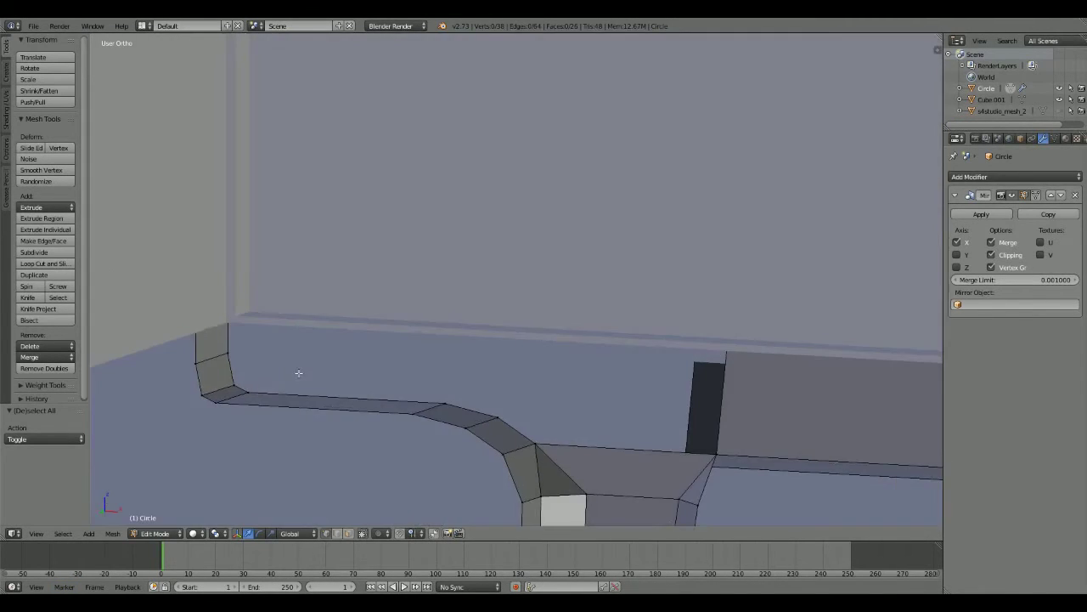
- From the Front view, extrude the apron's outer corner vertices along X
right_click(227, 357)
key("z")
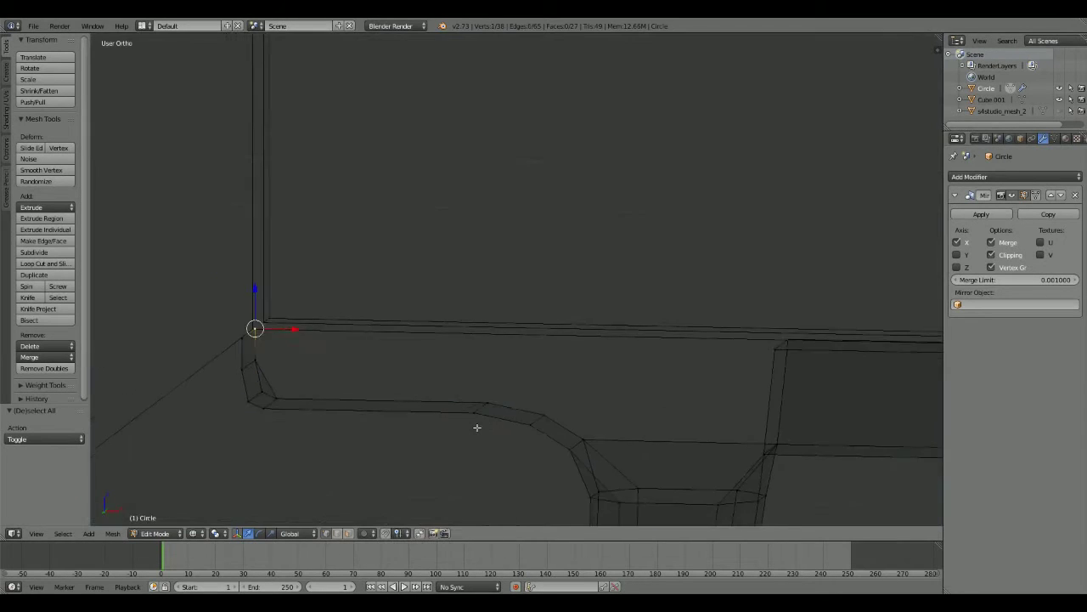
mouse_move(476, 430)
middle_mouse_down()
mouse_move(510, 456)
mouse_move(500, 432)
middle_mouse_up()
key("KP_1")
key("g")
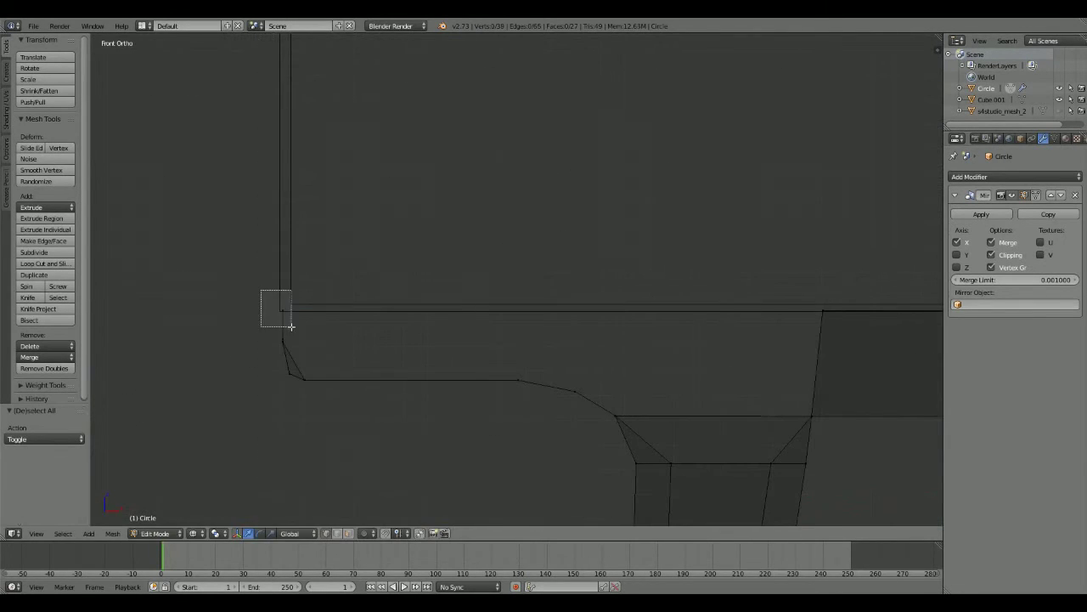
left_click_drag(290, 326, 291, 326)
key("e")
key("x")
left_click(547, 351)
- Select the new corner edge and fill triangular faces around the apron corner
key("b")
left_click_drag(474, 272, 529, 398)
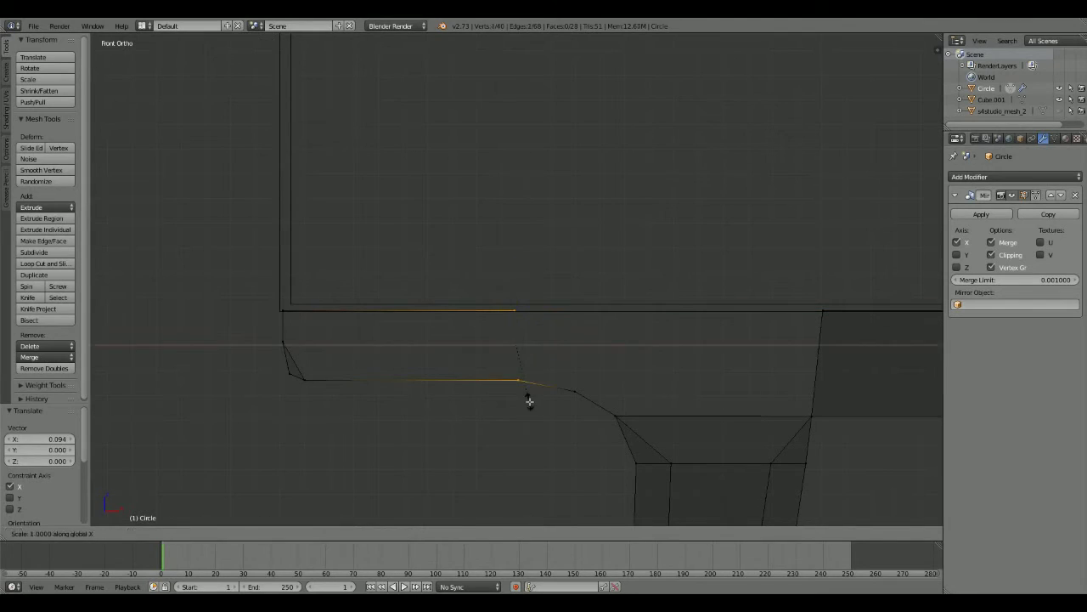
key("a")
middle_click_drag(530, 399, 468, 262)
key("f")
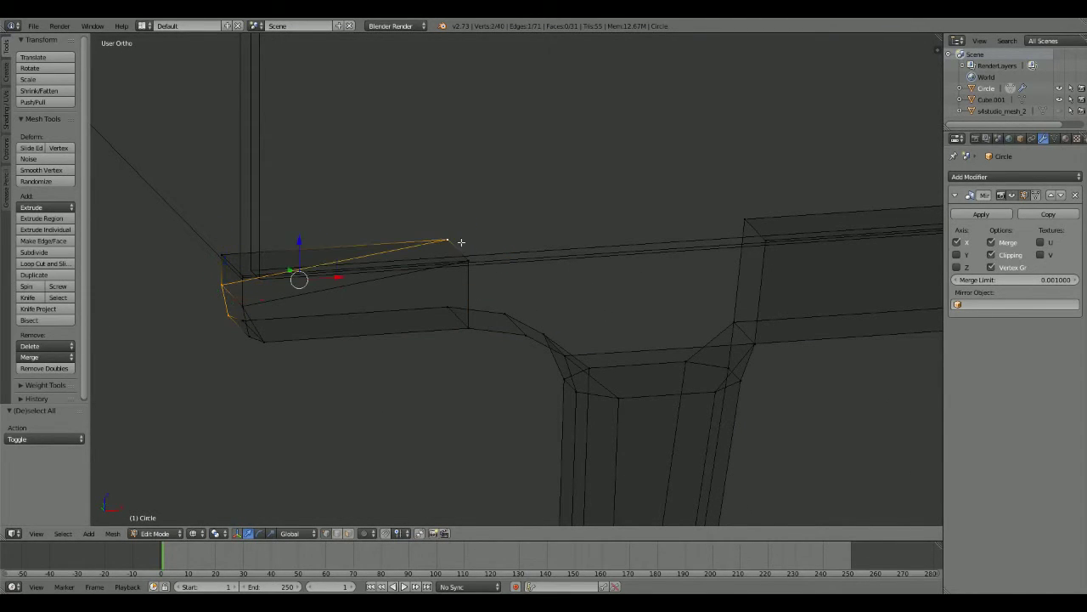
key("f")
- Delete the corner block's top face and connect the corner vertices with an edge
right_click(221, 285)
left_click(348, 533)
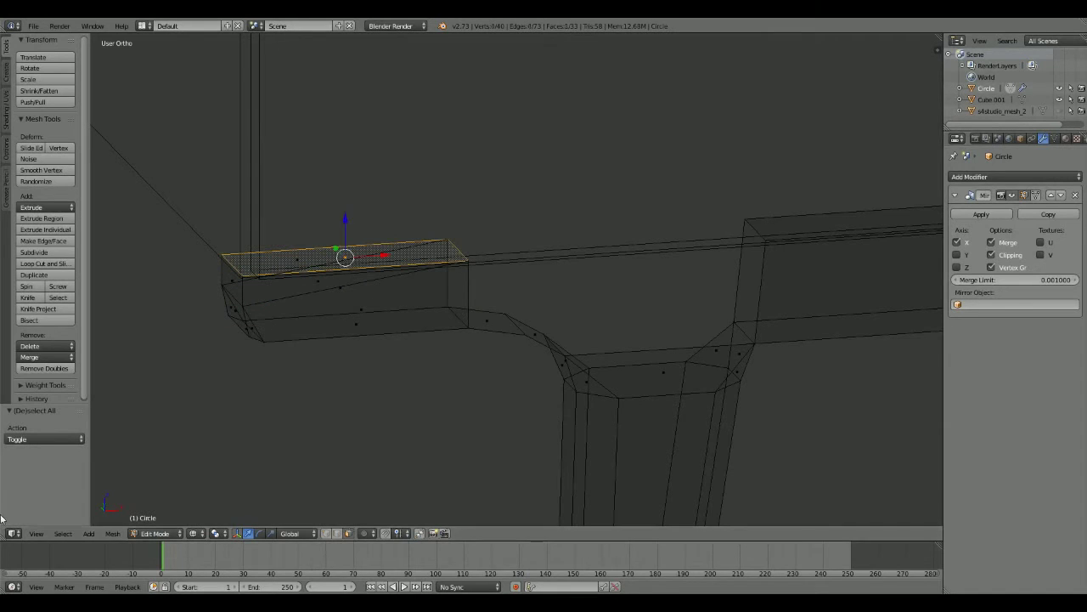
key("x")
middle_click_drag(490, 319, 568, 274)
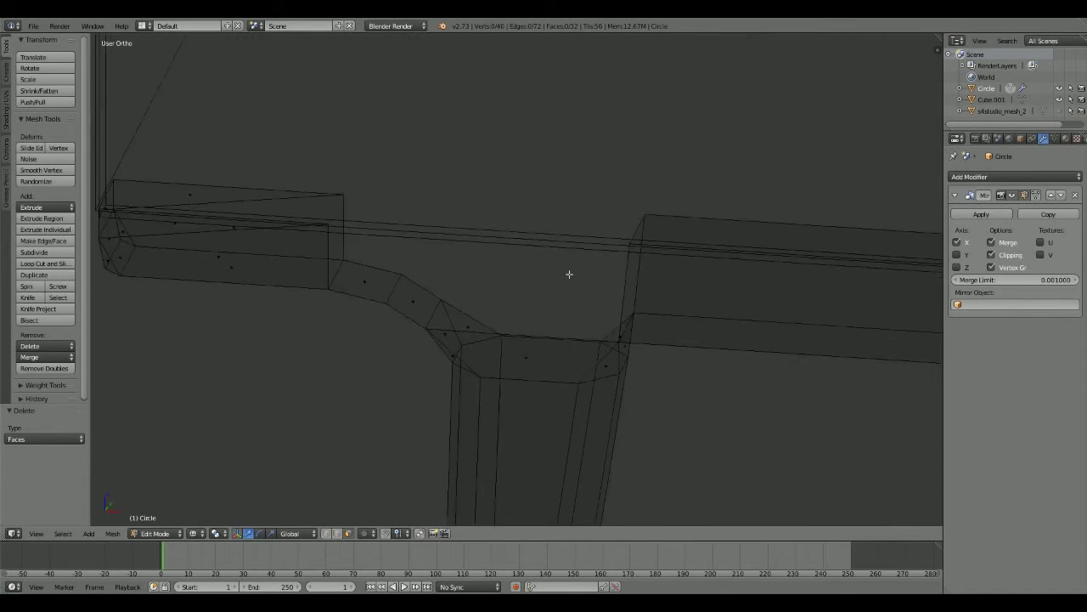
key("f")
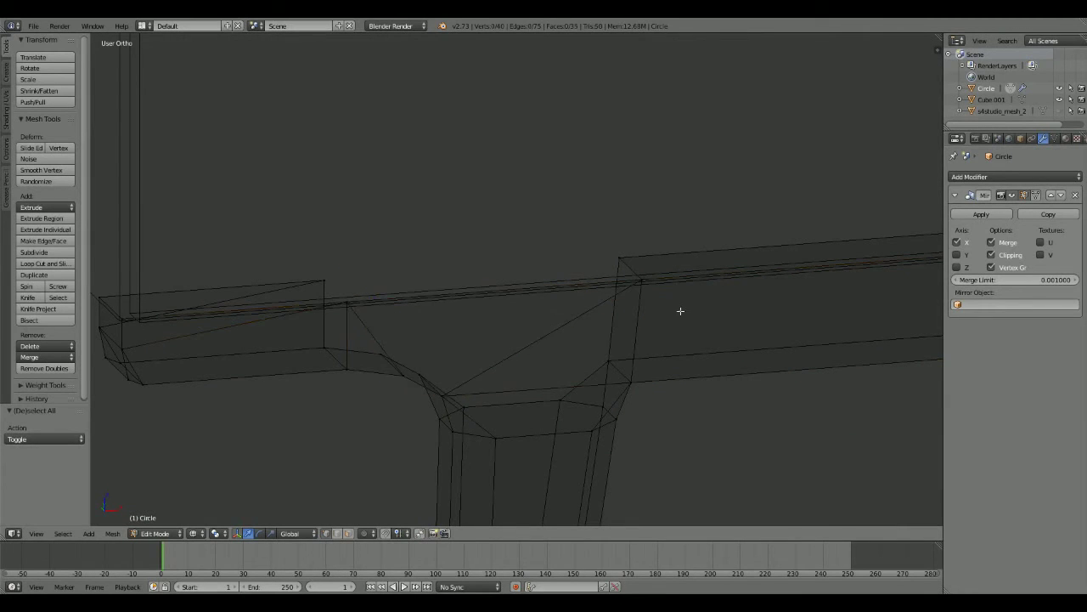
- Fill faces between three vertices at the leg-apron joint
right_click(641, 252)
right_click(586, 280, "shift")
mouse_move(640, 252)
middle_mouse_down()
mouse_move(586, 281)
mouse_move(645, 282)
middle_mouse_up()
right_click(646, 283, "shift")
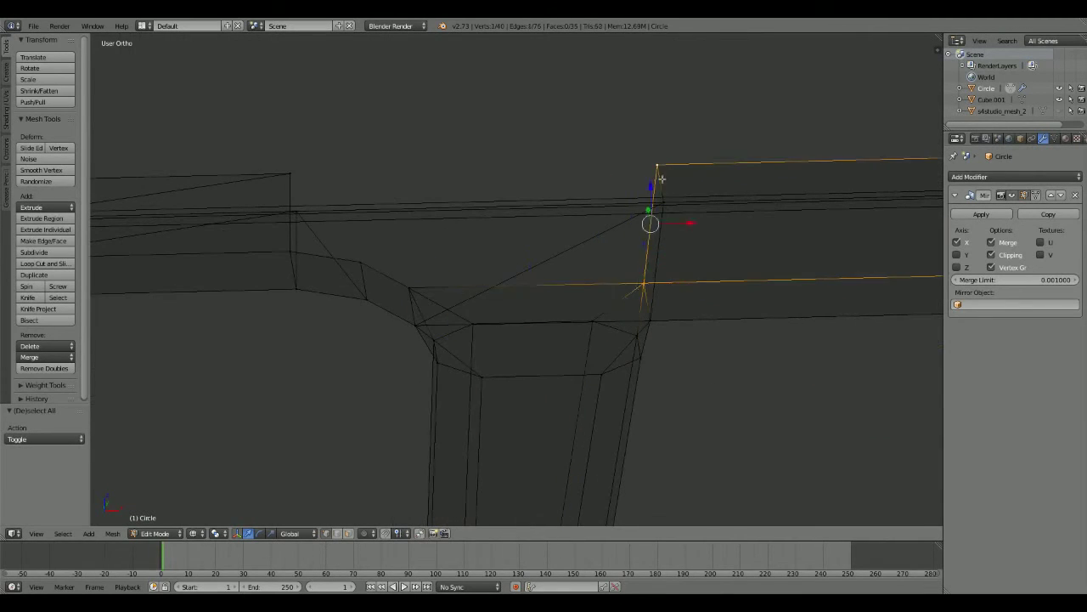
key("f")
key("a")
mouse_move(416, 281)
middle_mouse_down()
mouse_move(750, 286)
mouse_move(358, 537)
middle_mouse_up()
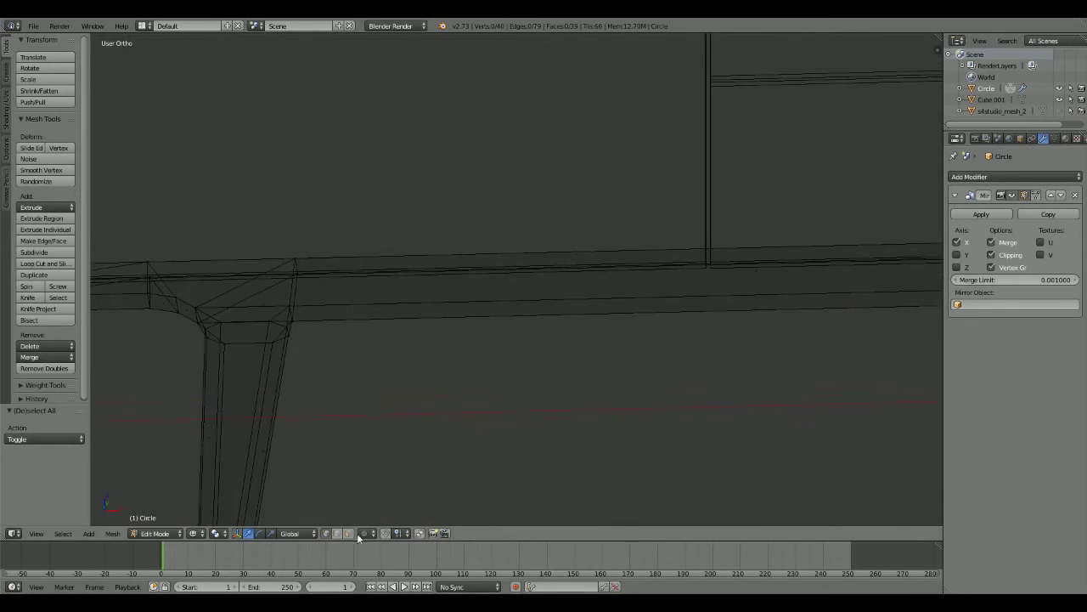
- Delete the unwanted face only, scale the selection along X, and return to Object Mode
key("x")
key("f")
mouse_move(768, 253)
middle_mouse_down()
mouse_move(660, 327)
mouse_move(340, 436)
mouse_move(327, 534)
middle_mouse_up()
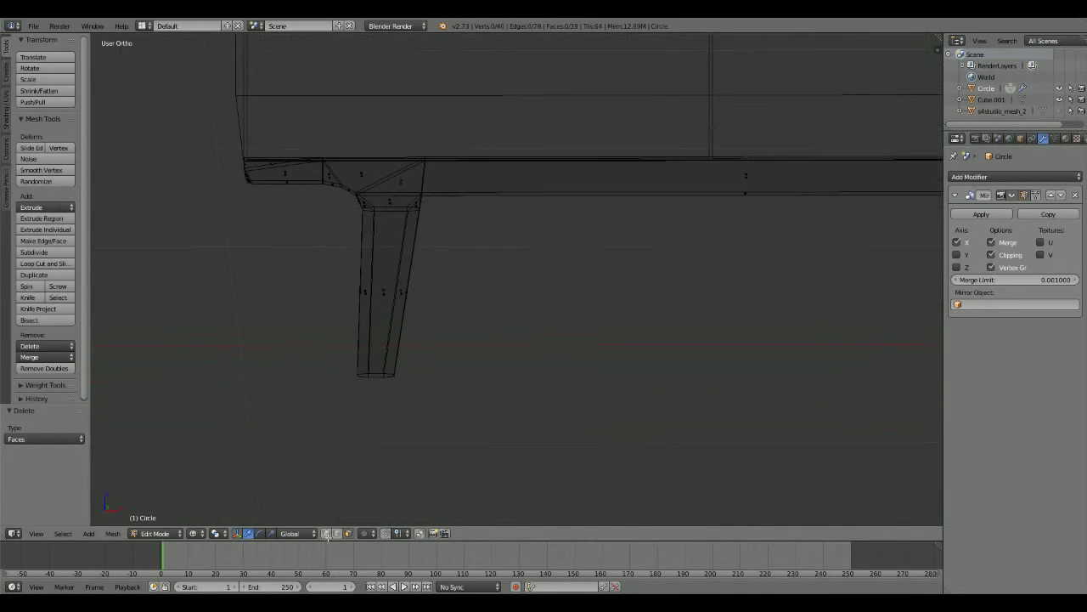
scroll(373, 374, "up", 3)
key("s")
key("Tab")
scroll(459, 407, "down", 4)
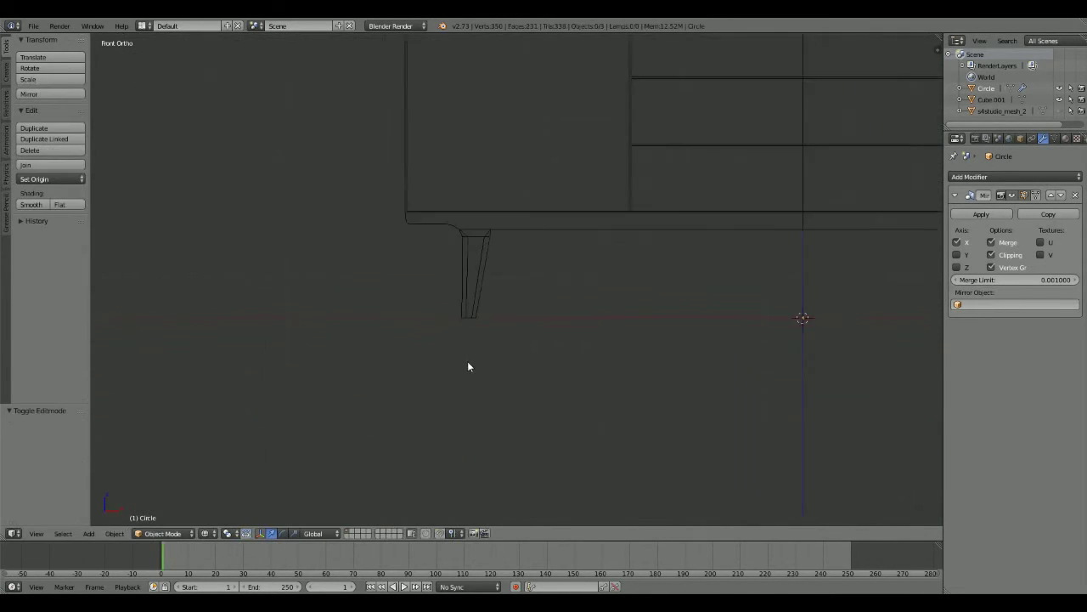
middle_click_drag(469, 365, 534, 328)
scroll(554, 328, "down", 3)
scroll(571, 333, "up", 5)
- In Edit Mode, separate the selected leg geometry into its own object with P > Selection
scroll(571, 333, "up", 2)
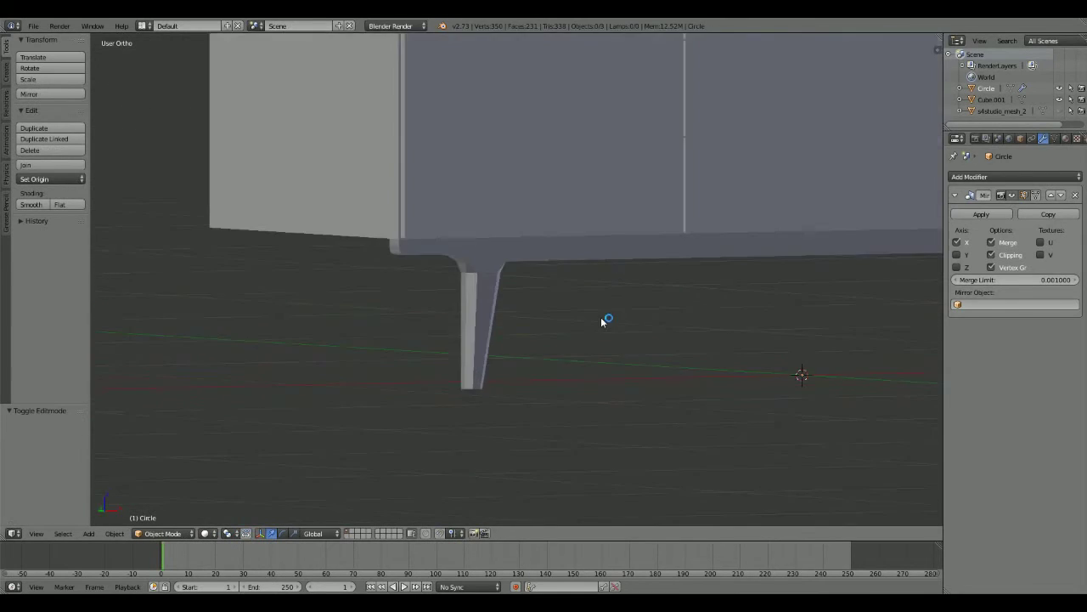
middle_click_drag(607, 320, 466, 315)
scroll(615, 324, "up", 2)
key("Tab")
key("a")
scroll(615, 324, "up", 3)
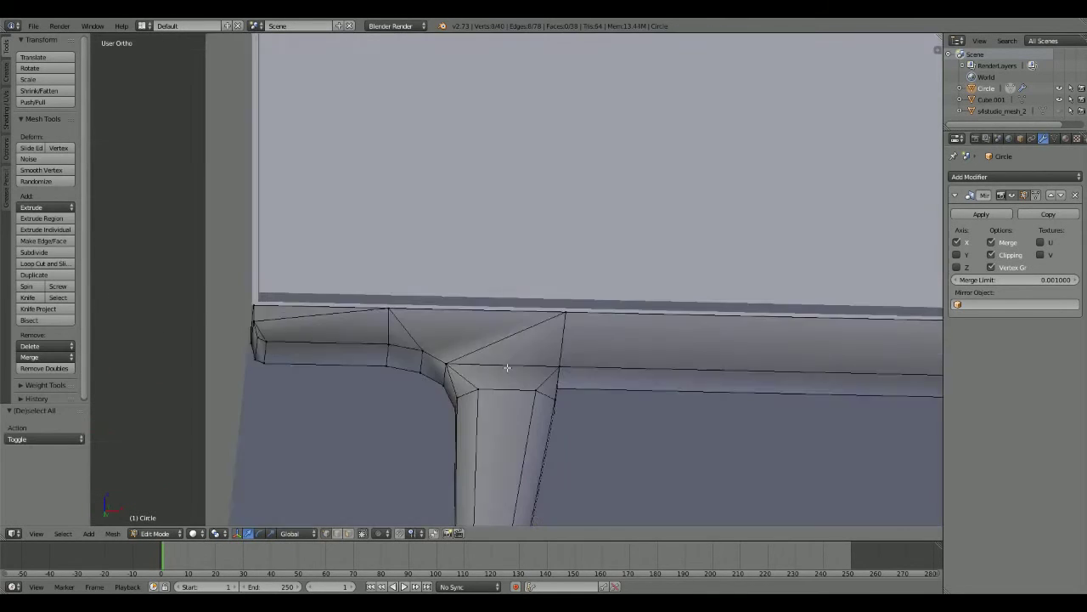
key("z")
mouse_move(279, 328)
middle_mouse_down()
mouse_move(640, 388)
mouse_move(492, 213)
mouse_move(535, 356)
mouse_move(660, 343)
mouse_move(488, 332)
mouse_move(280, 354)
mouse_move(546, 361)
mouse_move(627, 405)
mouse_move(479, 371)
mouse_move(487, 291)
mouse_move(510, 307)
middle_mouse_up()
key("z")
key("p")
left_click(546, 361)
key("Tab")
key("Tab")
- Select the leg-top faces and separate them into a new object
right_click(510, 308)
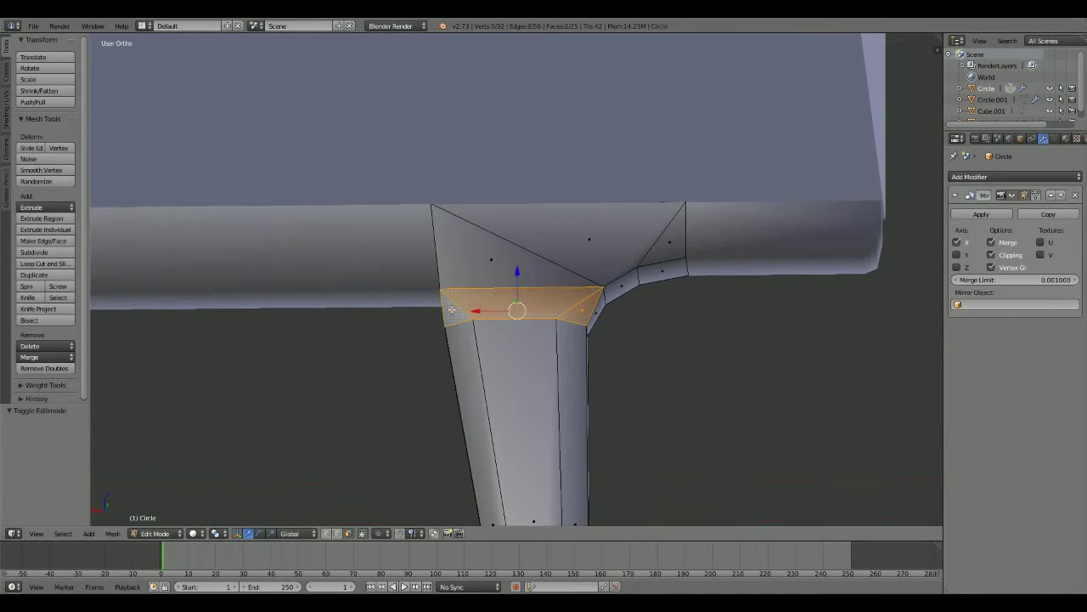
right_click(522, 243, "shift")
mouse_move(521, 243)
middle_mouse_down()
mouse_move(648, 281)
mouse_move(440, 266)
mouse_move(428, 302)
mouse_move(362, 336)
mouse_move(335, 286)
mouse_move(284, 304)
middle_mouse_up()
key("p")
left_click(440, 266)
mouse_move(502, 225)
middle_mouse_down()
mouse_move(646, 298)
mouse_move(473, 297)
middle_mouse_up()
key("Tab")
- Select the original leg object and toggle in and out of Edit Mode on it
right_click(619, 311)
key("Tab")
key("a")
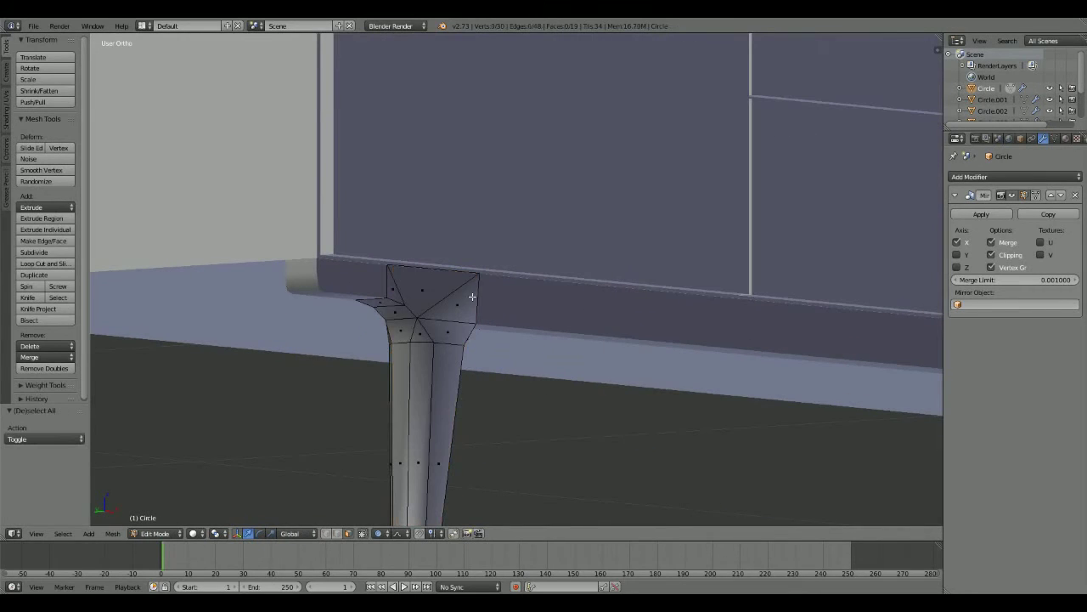
key("Tab")
mouse_move(384, 306)
middle_mouse_down()
mouse_move(408, 350)
mouse_move(566, 366)
mouse_move(491, 308)
mouse_move(437, 344)
middle_mouse_up()
key("Tab")
- Give the leg smooth shading and return to solid display in Object Mode
key("Tab")
key("Tab")
left_click(112, 533)
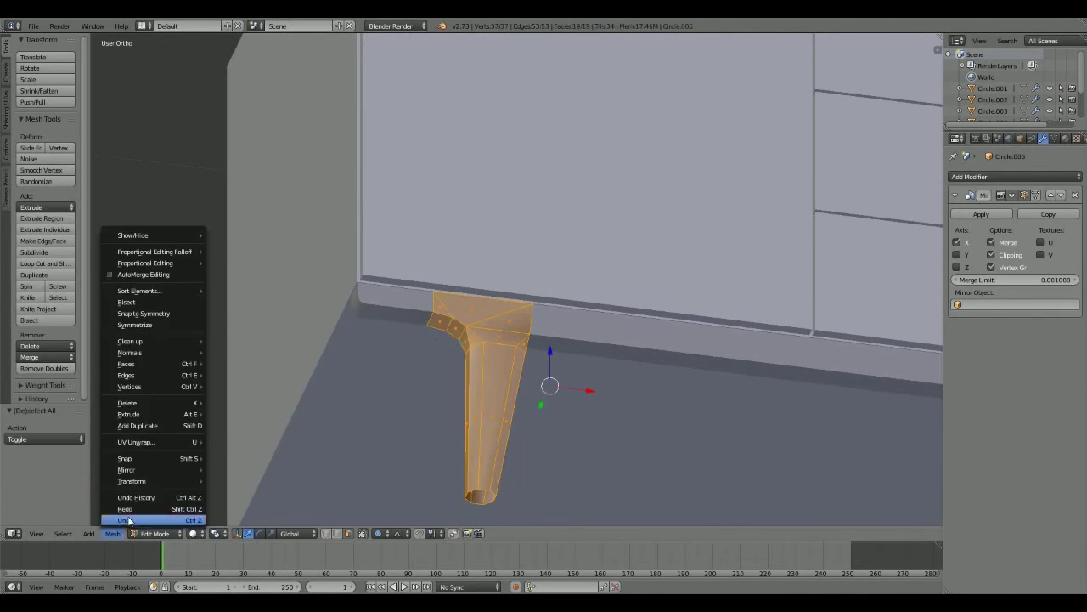
key("Escape")
key("Tab")
key("Tab")
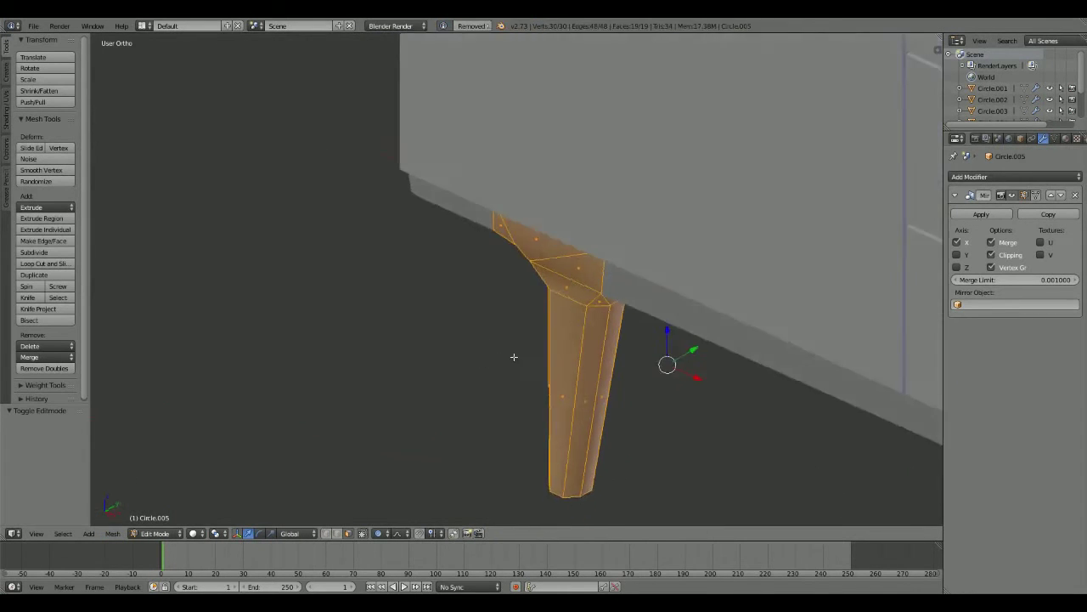
mouse_move(512, 357)
middle_mouse_down()
mouse_move(675, 331)
mouse_move(417, 381)
mouse_move(485, 425)
mouse_move(498, 308)
mouse_move(677, 343)
mouse_move(525, 320)
middle_mouse_up()
key("Tab")
key("z")
key("w")
key("Escape")
key("z")
- Join the leg and apron pieces into one mesh and remove its 14 duplicate vertices
key("a")
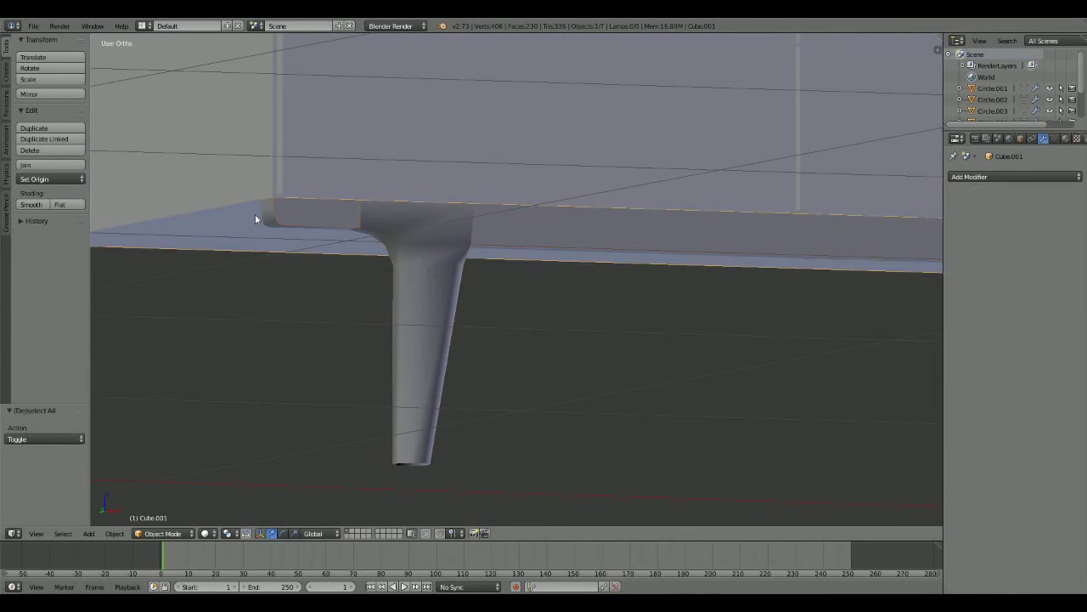
right_click(262, 218)
key("ctrl+j")
key("Tab")
key("w")
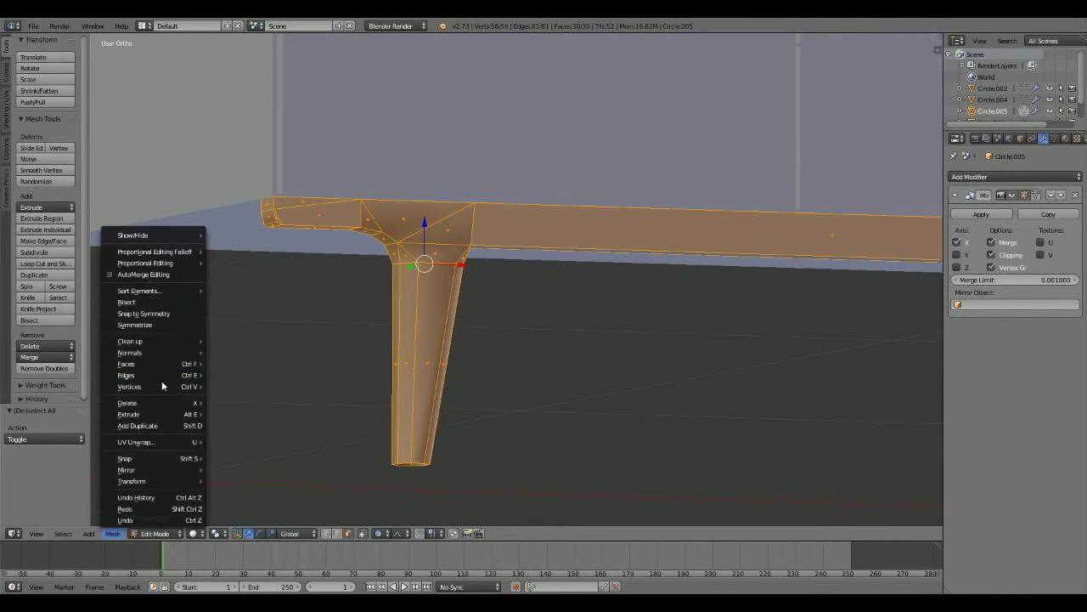
left_click(161, 380)
key("Tab")
- Try Subdivision Surface and Bevel modifiers on the leg frame, then delete both
left_click(1015, 176)
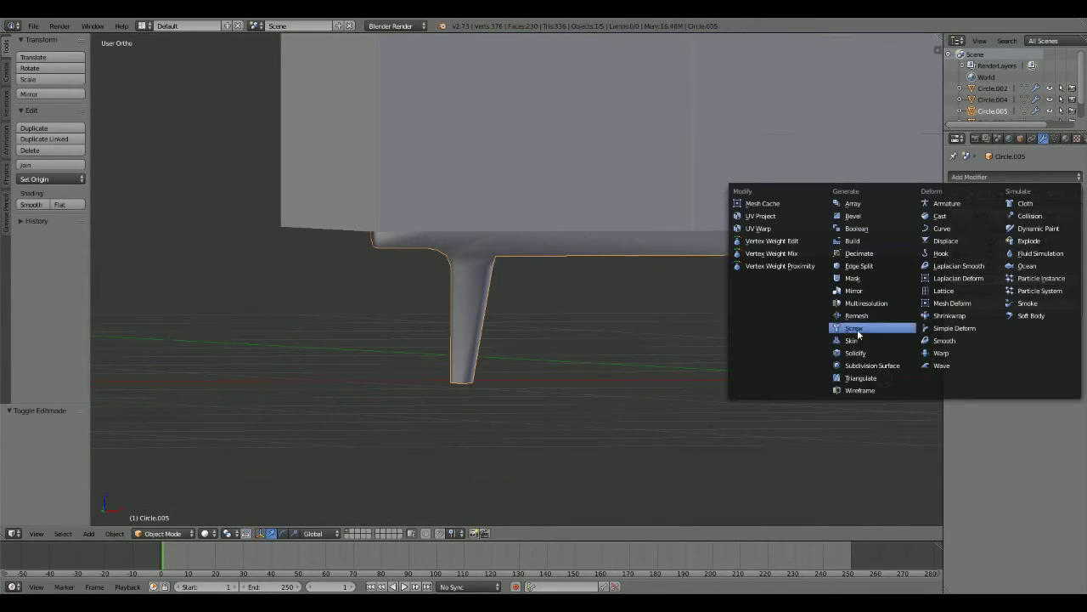
left_click(872, 365)
scroll(453, 201, "up", 2)
scroll(463, 144, "up", 2)
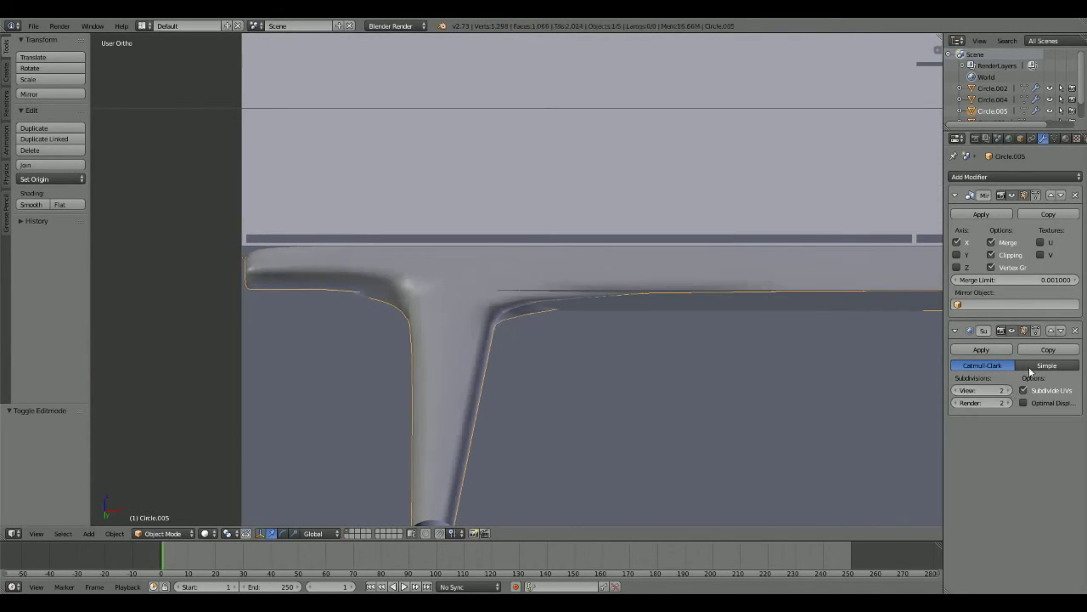
left_click(1015, 176)
left_click(855, 218)
left_click(1015, 176)
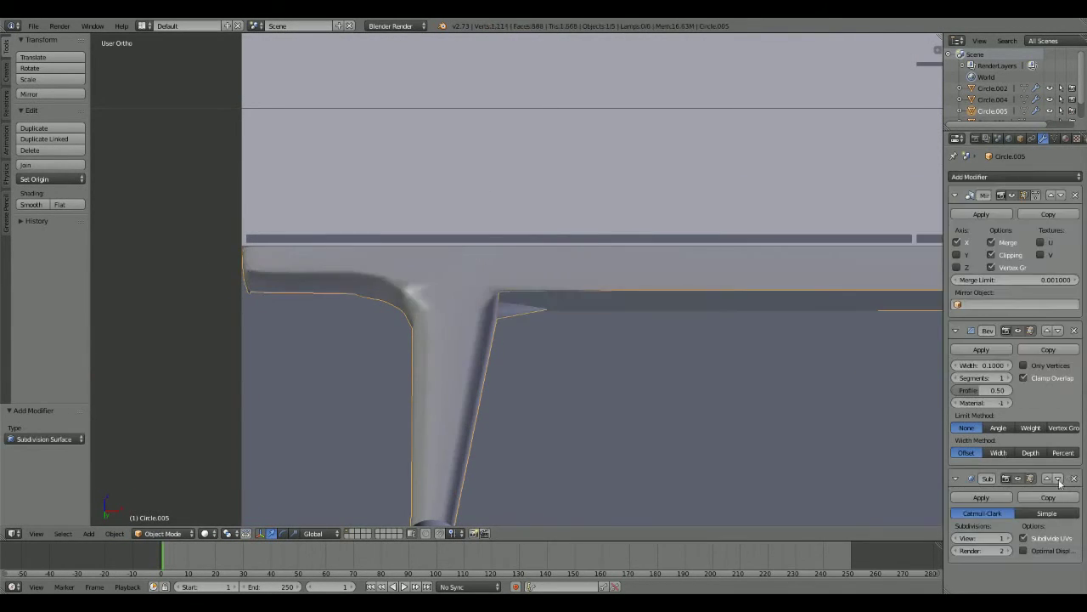
left_click(1075, 478)
left_click(1073, 329)
mouse_move(475, 280)
middle_mouse_down()
mouse_move(563, 227)
mouse_move(587, 284)
middle_mouse_up()
- Remove duplicate vertices from the Circle.004 leg object
key("Tab")
key("Tab")
scroll(602, 254, "up", 2)
right_click(651, 237)
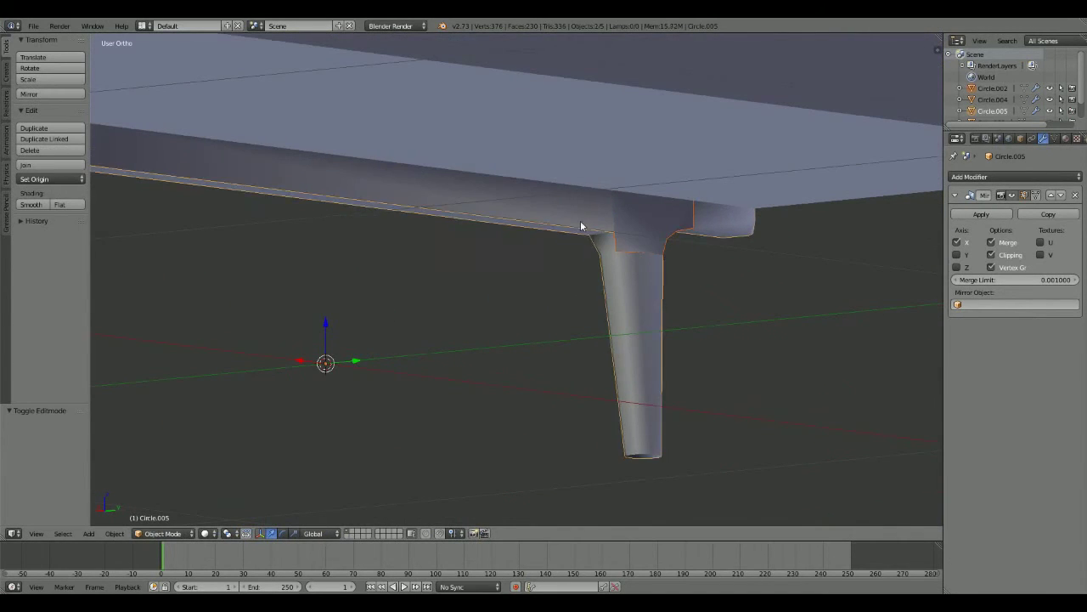
key("Tab")
key("a")
left_click(113, 533)
left_click(255, 324)
- Toggle the leg's geometry selection and bring the apron beam into view in wireframe
key("a")
key("a")
scroll(604, 291, "up", 3)
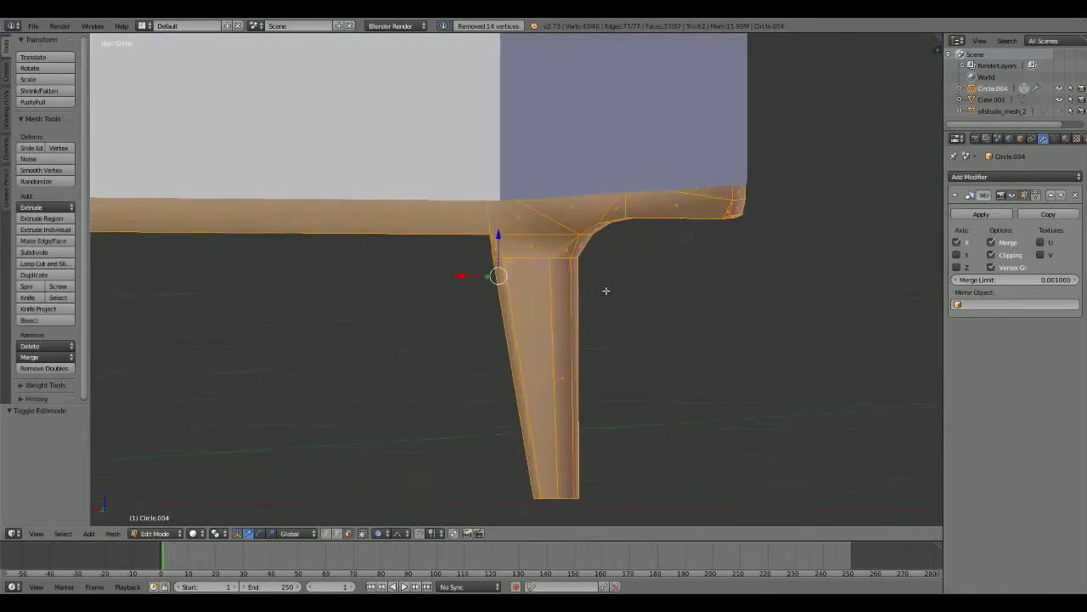
key("a")
mouse_move(485, 335)
middle_mouse_down()
mouse_move(430, 274)
mouse_move(456, 226)
mouse_move(529, 260)
mouse_move(503, 261)
middle_mouse_up()
key("Tab")
key("Tab")
key("a")
scroll(279, 211, "up", 2)
mouse_move(280, 211)
middle_mouse_down()
mouse_move(475, 274)
mouse_move(572, 142)
middle_mouse_up()
key("z")
scroll(572, 142, "down", 3)
- Select the whole apron beam, shift it slightly in depth and scale it to 0.787
key("ctrl+l")
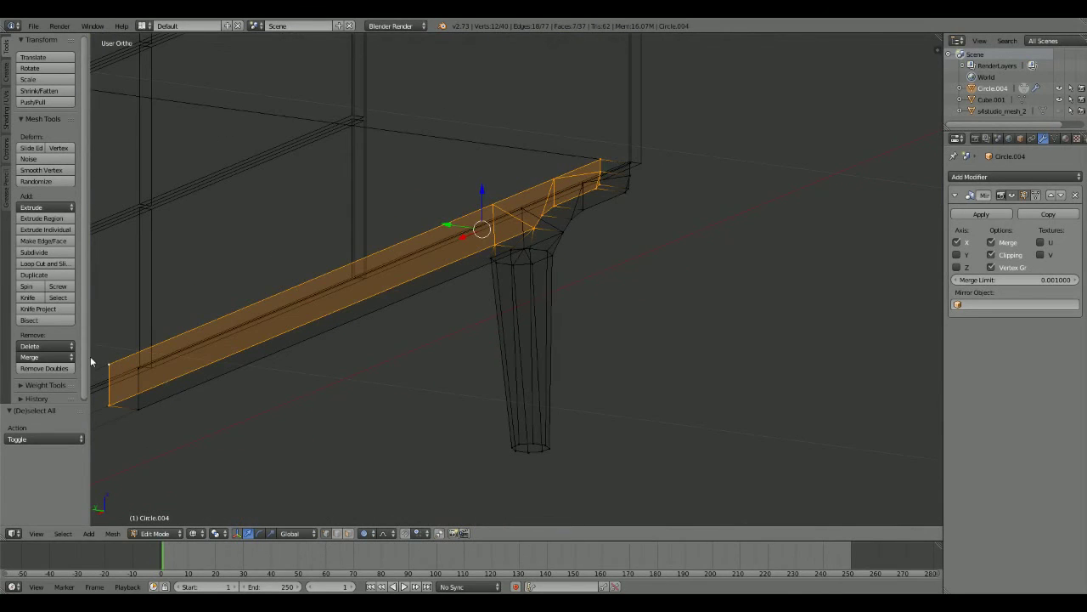
key("KP_3")
key("KP_Decimal")
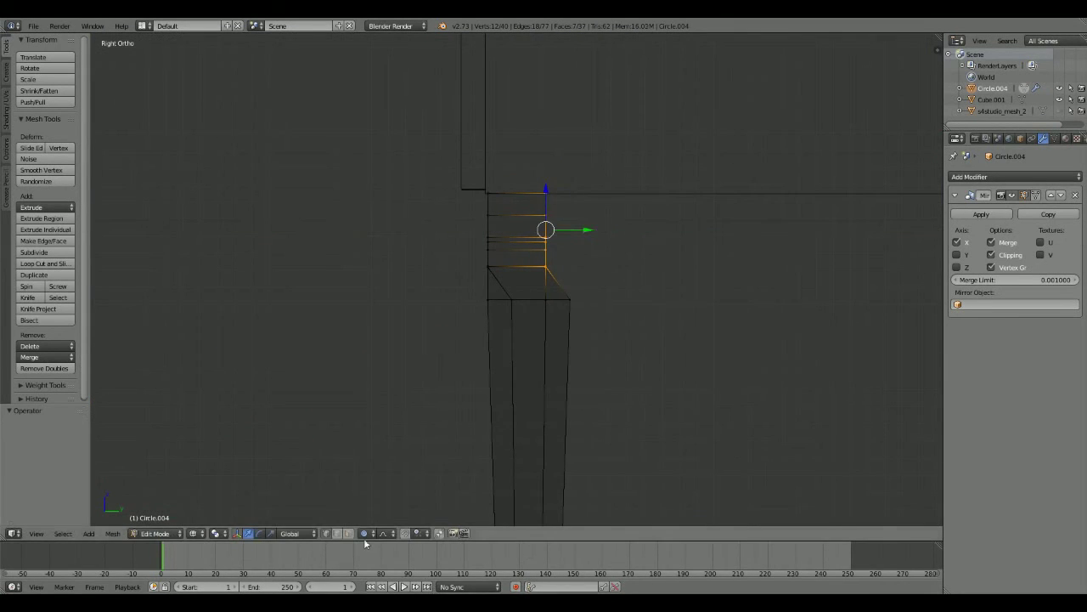
left_click(612, 229)
scroll(586, 382, "down", 3)
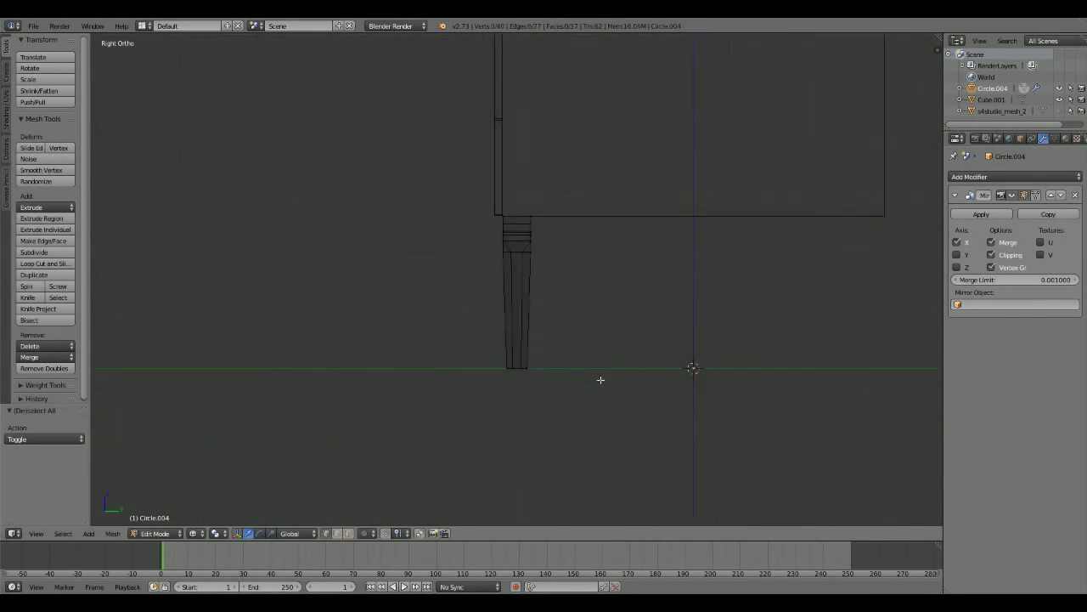
left_click(636, 459)
mouse_move(636, 459)
middle_mouse_down()
mouse_move(614, 270)
mouse_move(562, 381)
middle_mouse_up()
key("z")
key("Tab")
- Enable the Y axis in the Mirror modifier so the legs mirror front to back
scroll(562, 382, "up", 3)
left_click(956, 255)
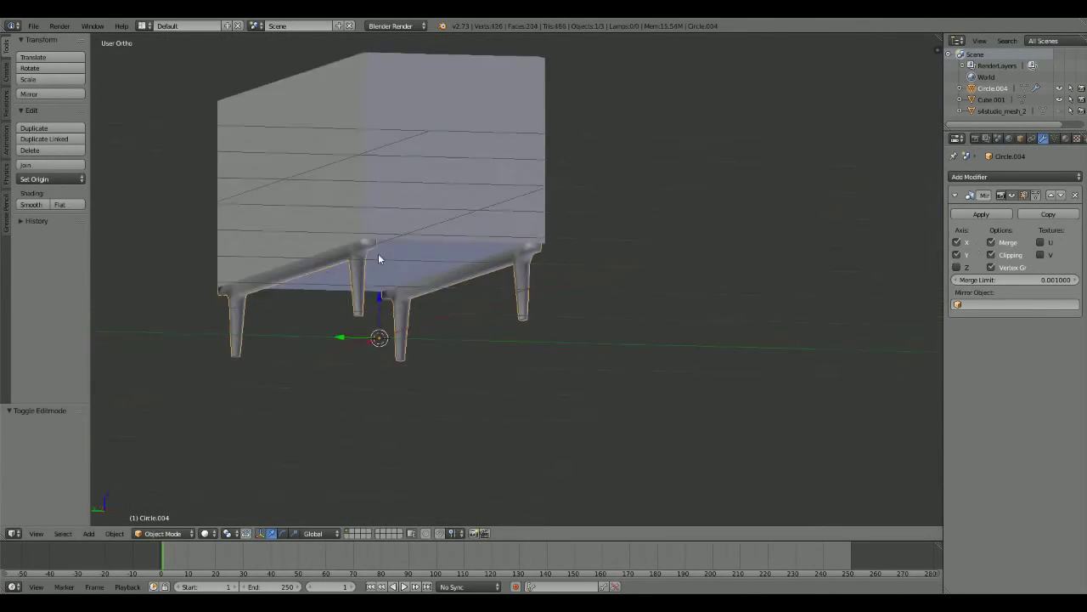
mouse_move(378, 253)
middle_mouse_down()
mouse_move(247, 263)
mouse_move(480, 284)
middle_mouse_up()
scroll(554, 229, "up", 1)
- Add a new circle mesh and edit it in front view
middle_click_drag(555, 231, 513, 237)
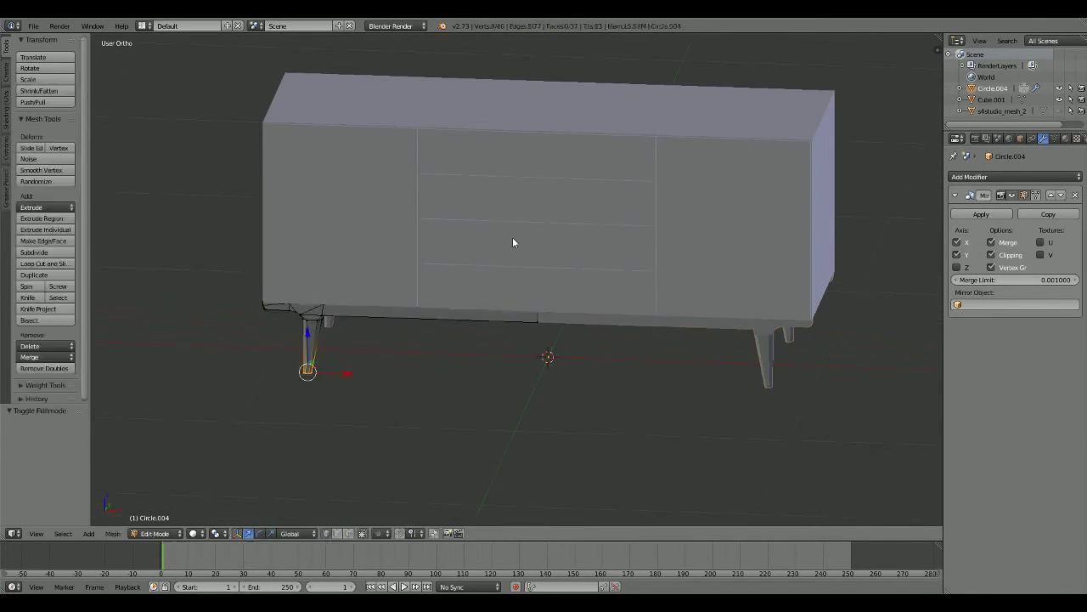
key("shift+a")
left_click(560, 234)
key("KP_3")
key("Tab")
key("KP_1")
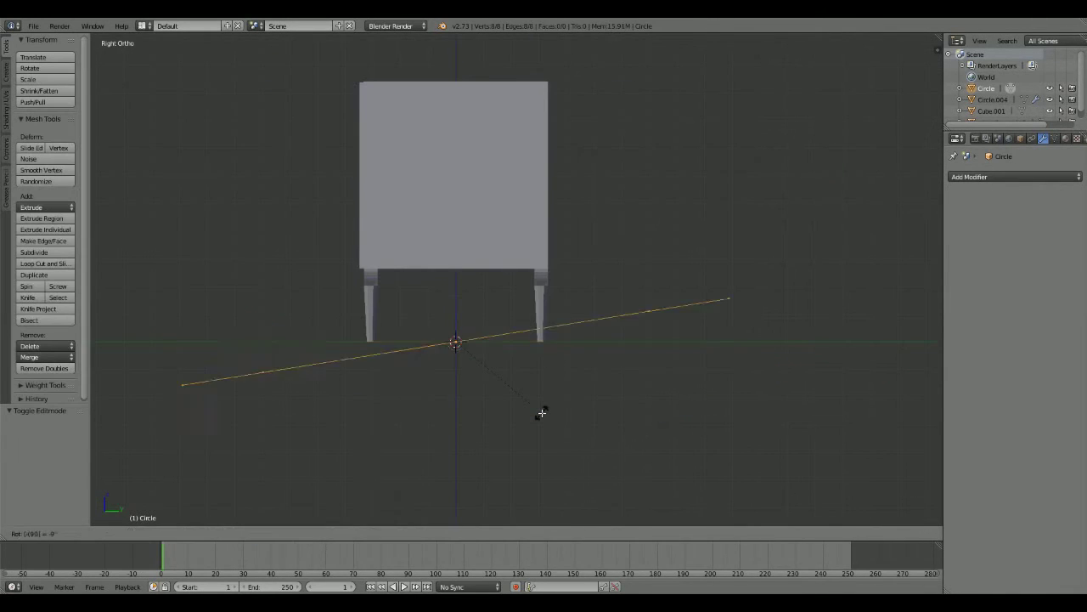
- Shrink the circle to knob size and move it vertically onto the left door
key("z")
key("s")
left_click(553, 345)
scroll(553, 345, "up", 2)
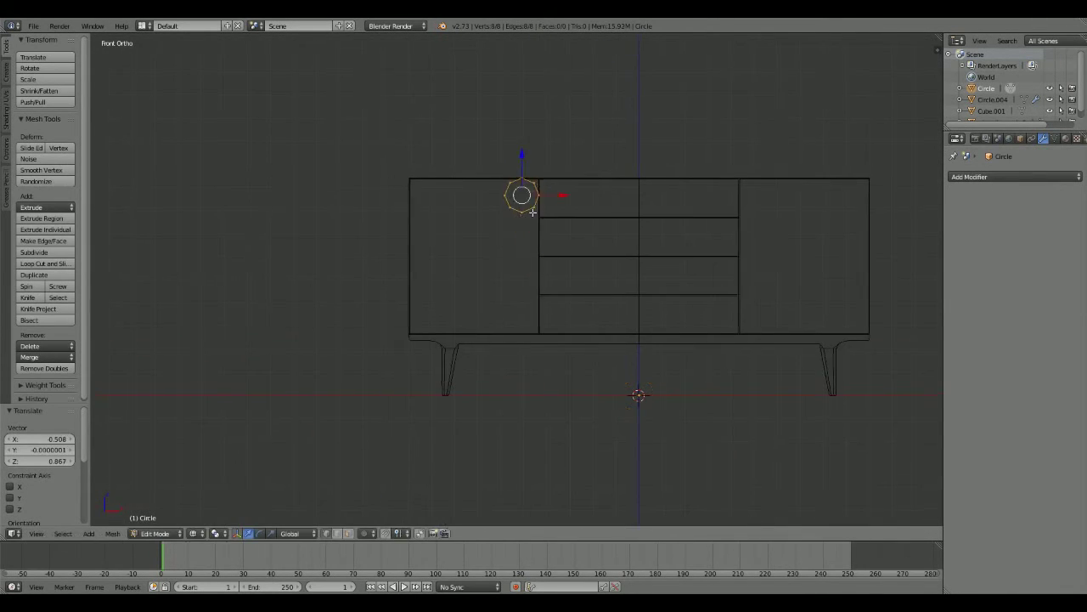
scroll(533, 212, "up", 4)
scroll(504, 328, "up", 2)
key("s")
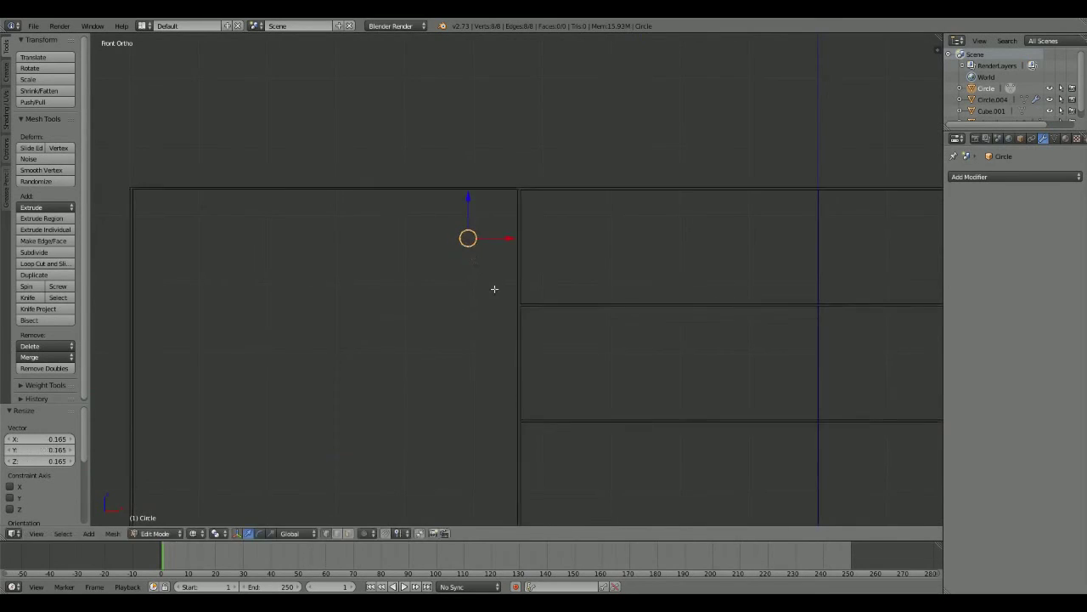
scroll(495, 289, "up", 1)
key("g")
key("z")
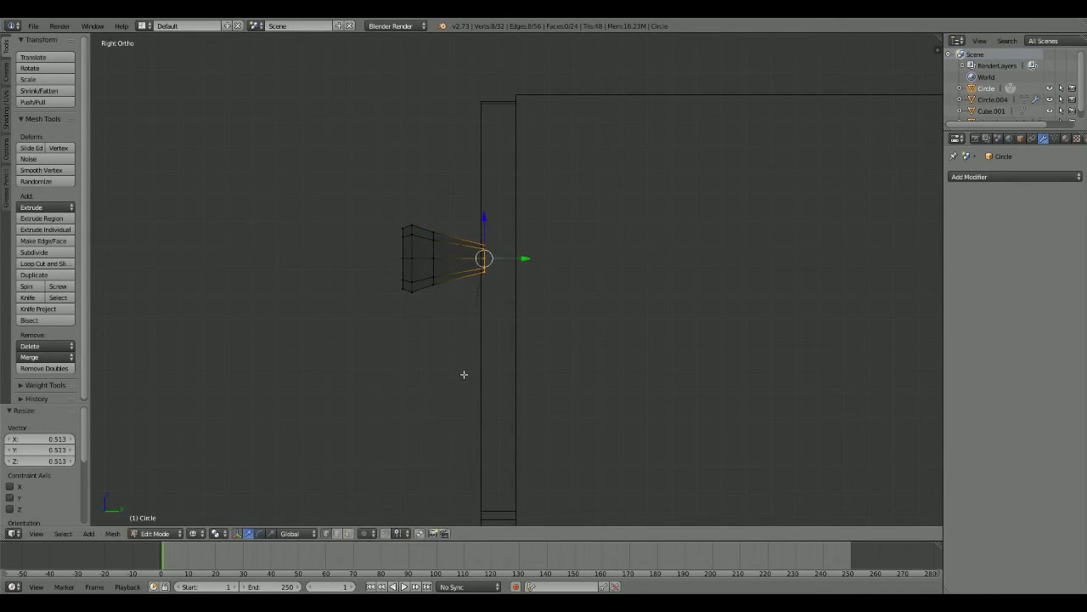
right_click(385, 426)
scroll(510, 382, "down", 4)
- Recalculate the knob's normals outward and check it against the door from the front
key("a")
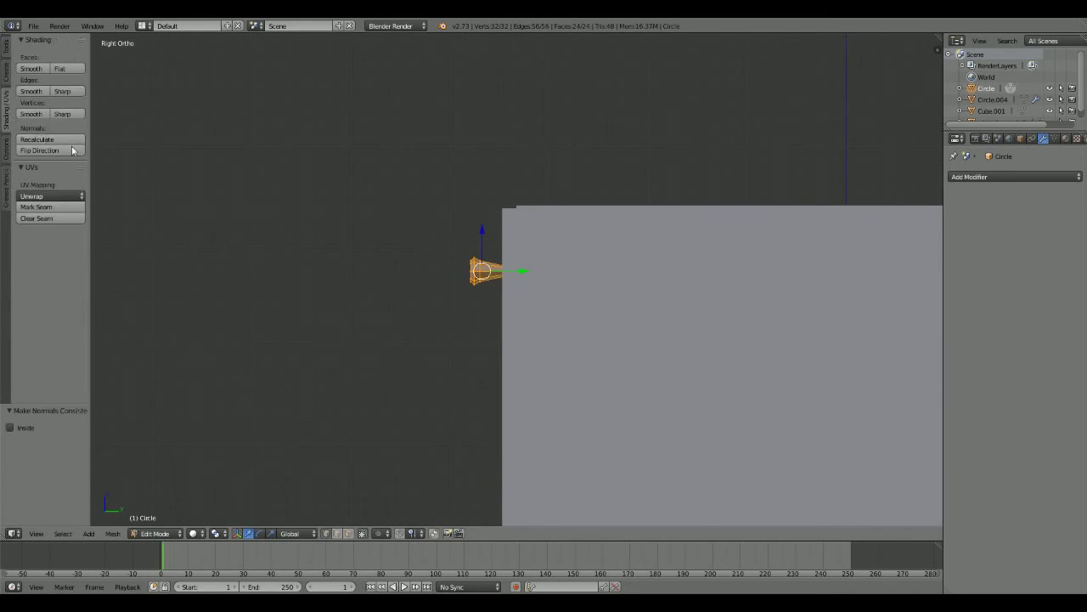
key("a")
middle_click_drag(465, 258, 486, 298)
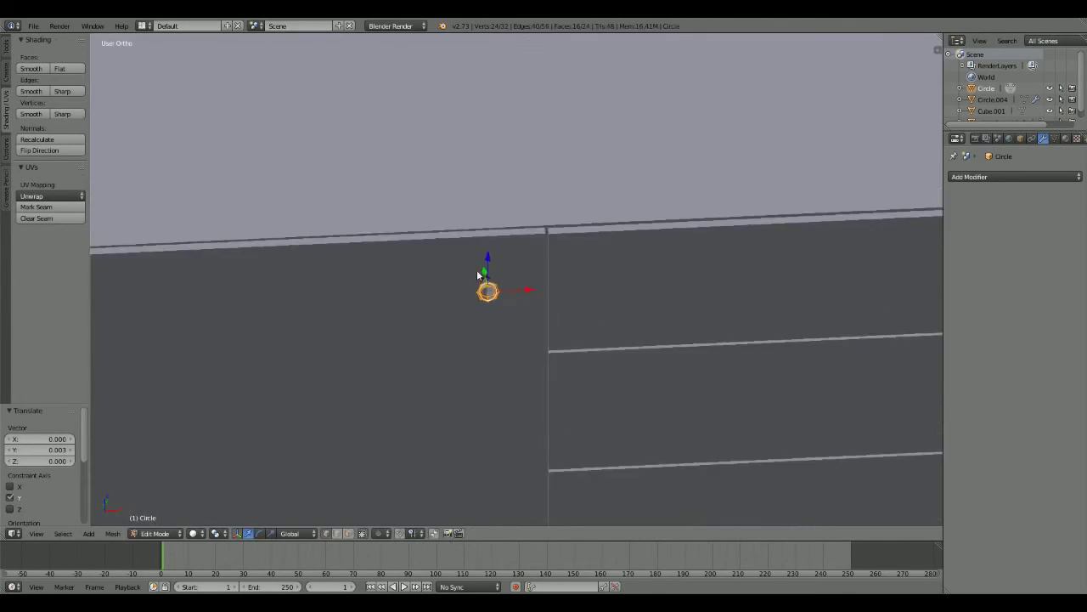
key("a")
key("Tab")
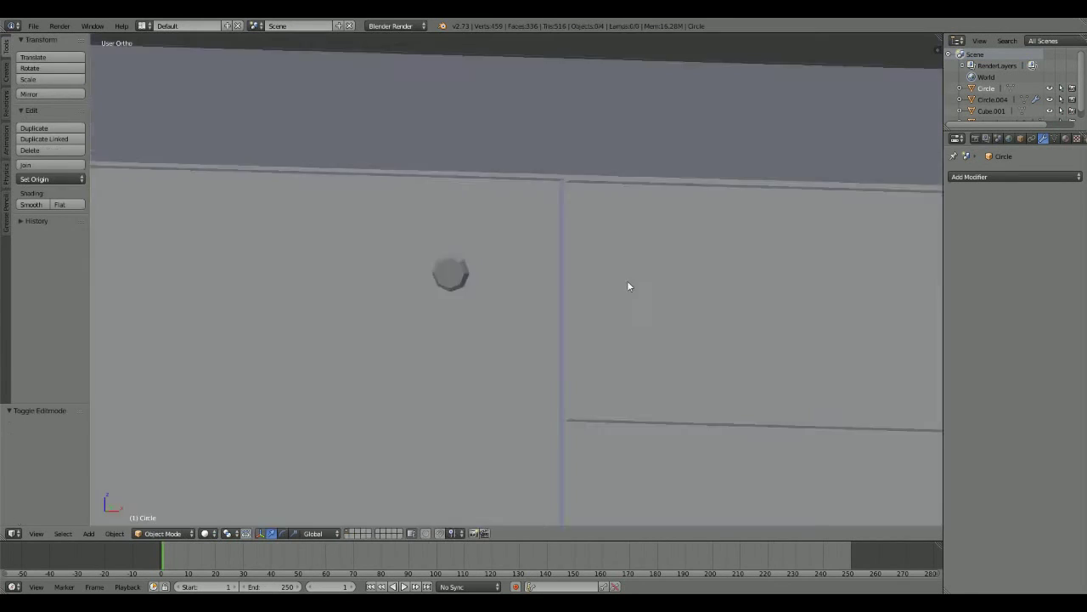
middle_click_drag(626, 283, 479, 254)
scroll(606, 335, "up", 3)
key("KP_1")
- Reposition and resize the knob on the left door
key("Tab")
key("a")
key("g")
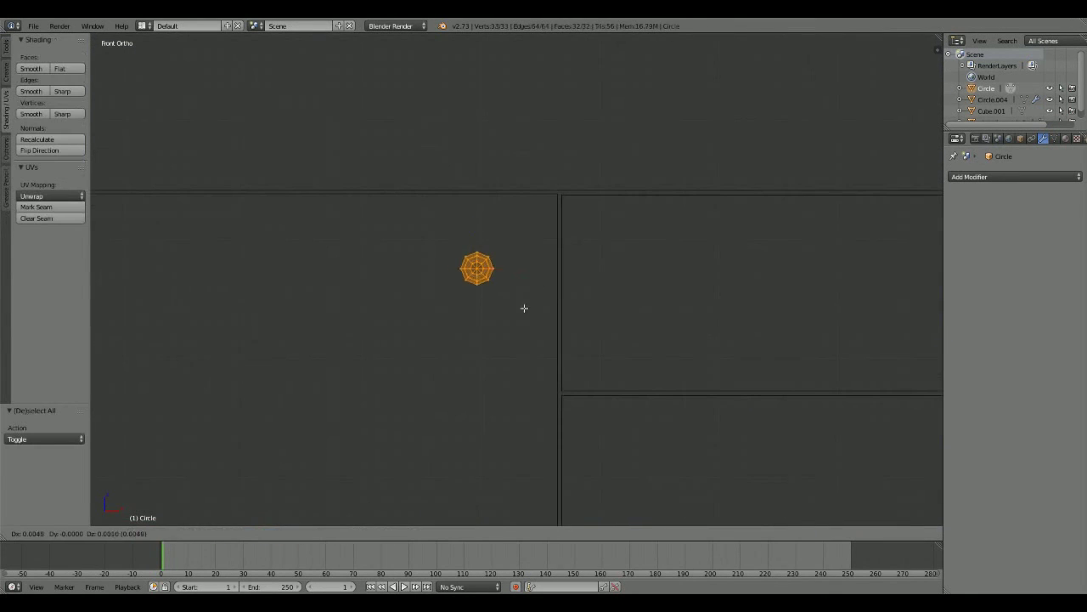
key("a")
scroll(473, 272, "up", 2)
key("s")
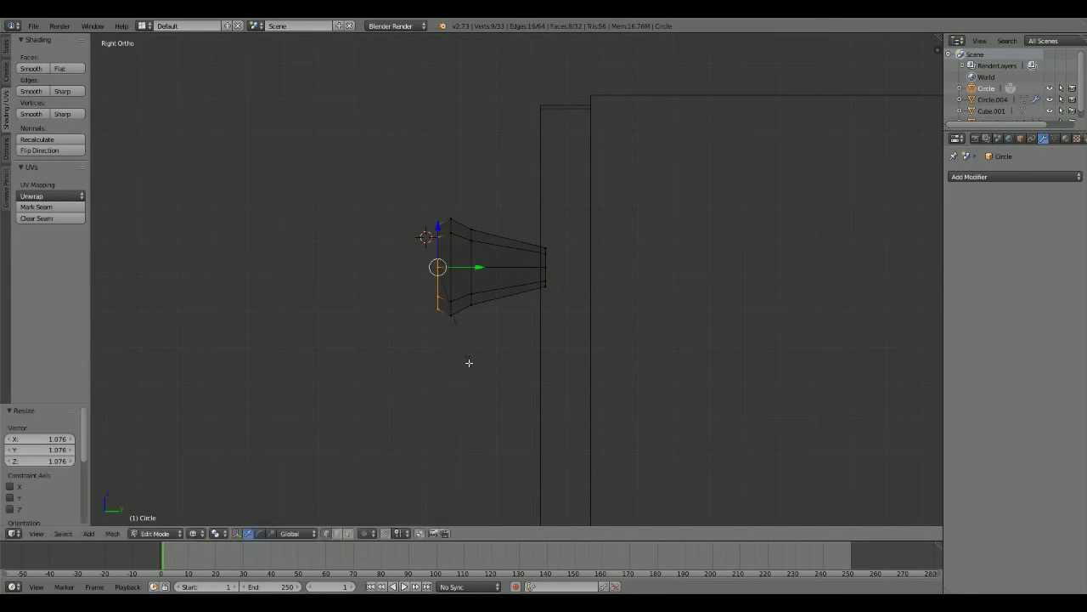
left_click(504, 268)
key("Tab")
middle_click_drag(505, 268, 333, 336)
scroll(543, 320, "up", 3)
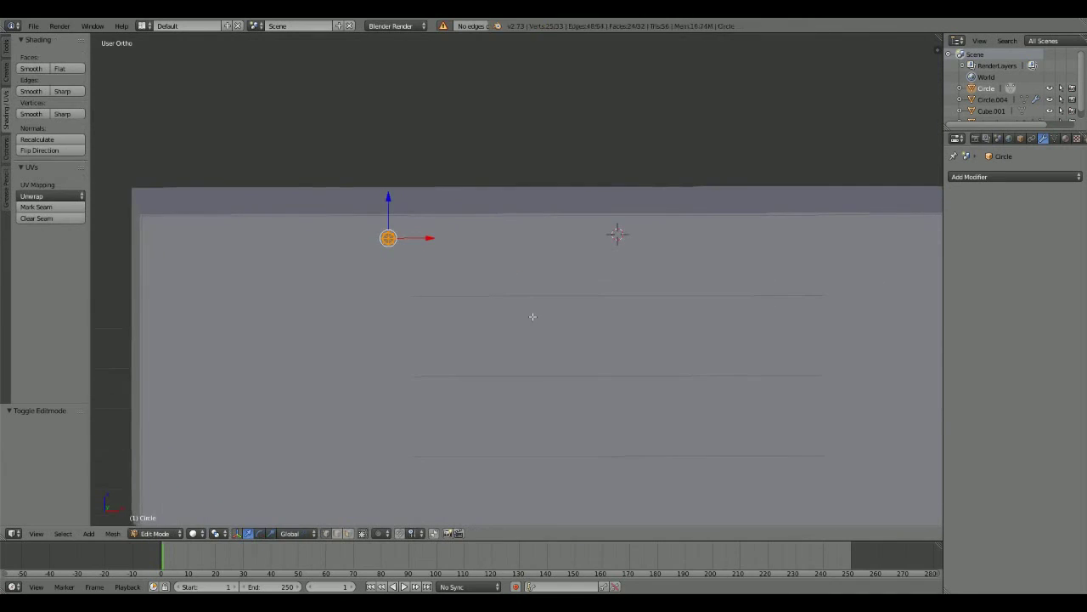
key("KP_1")
- Add a Mirror modifier to copy the knob onto the right door and apply it
left_click(991, 176)
left_click(789, 281)
middle_click_drag(762, 281, 703, 277, "shift")
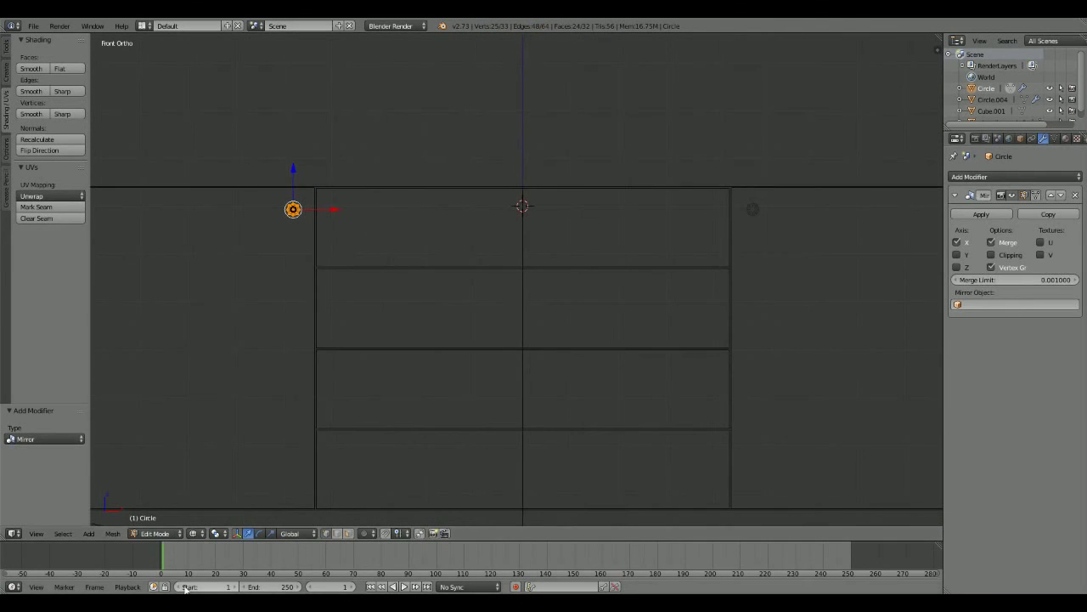
key("Tab")
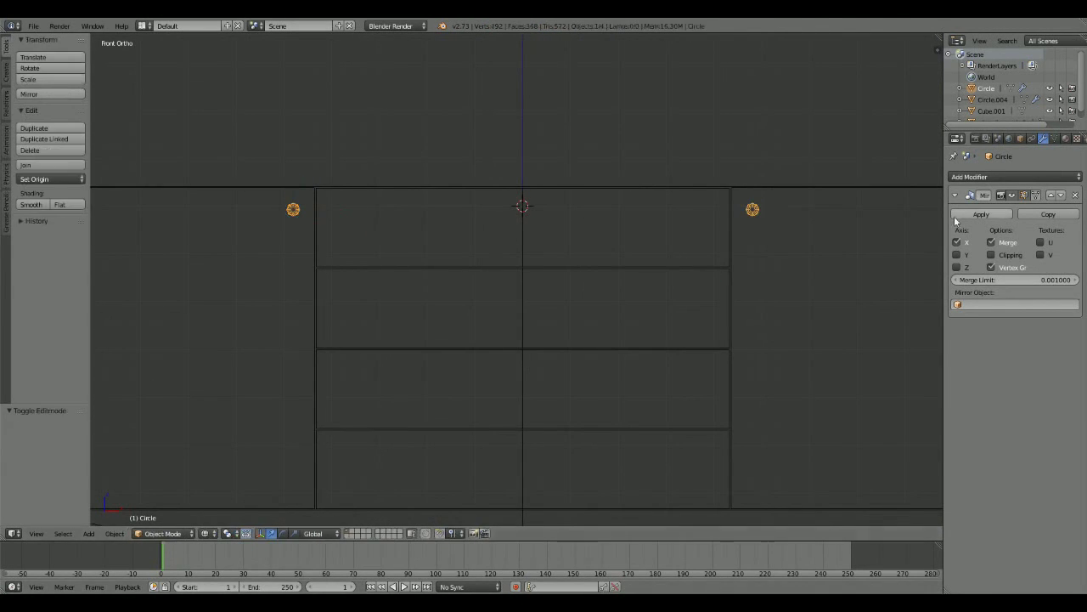
left_click(981, 214)
- Move a knob copy horizontally onto the top drawer and centre it
key("Tab")
scroll(301, 199, "up", 2)
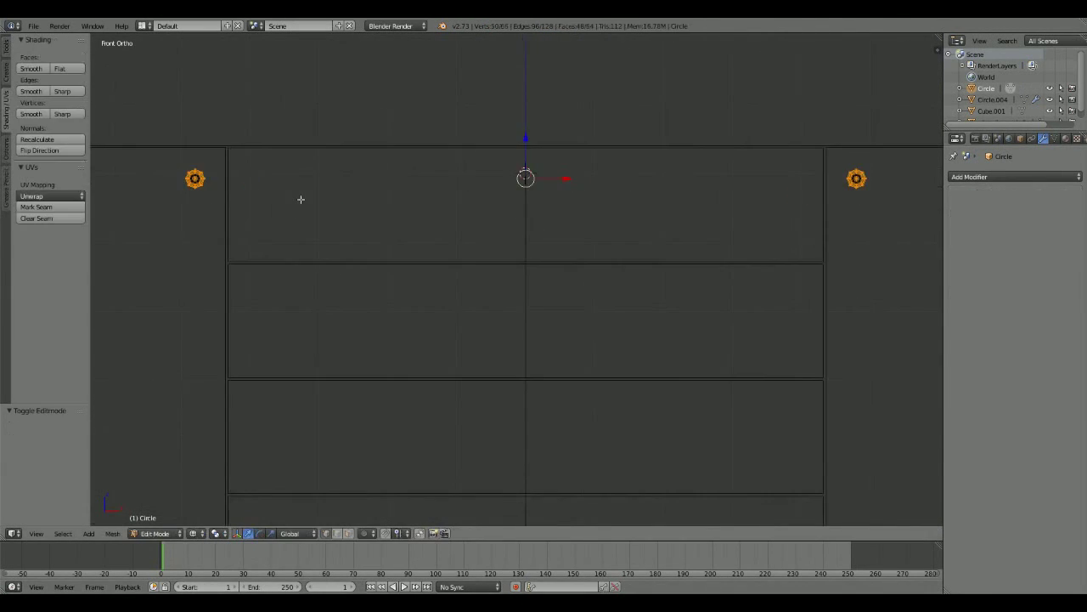
key("x")
left_click(559, 184)
scroll(563, 264, "up", 8)
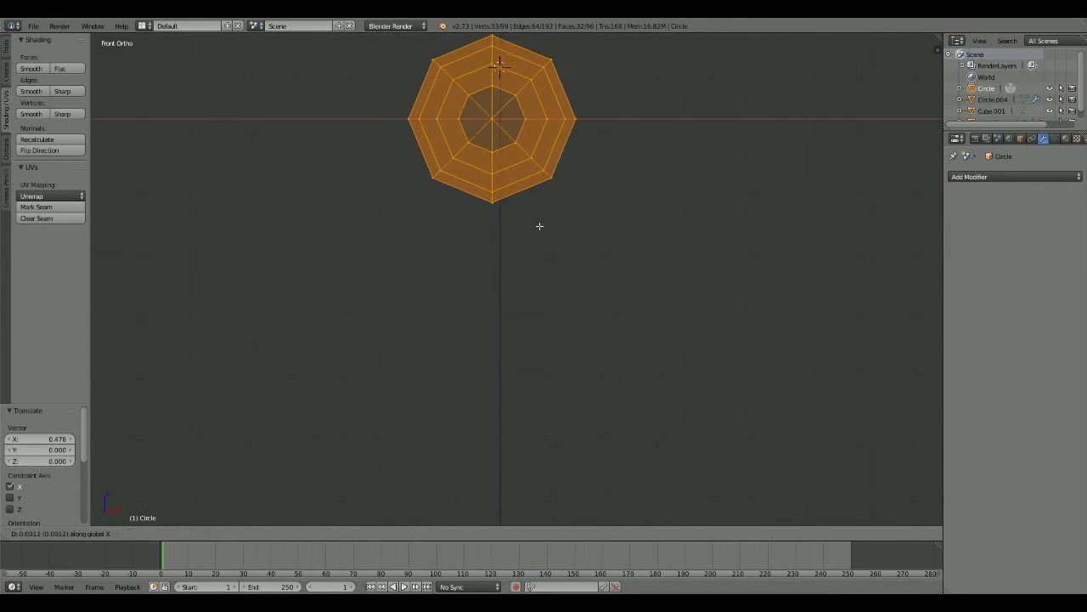
left_click(546, 226)
scroll(602, 443, "down", 6)
middle_click_drag(576, 420, 581, 332, "shift")
- Duplicate the drawer knob down onto each of the lower drawers
key("shift+d")
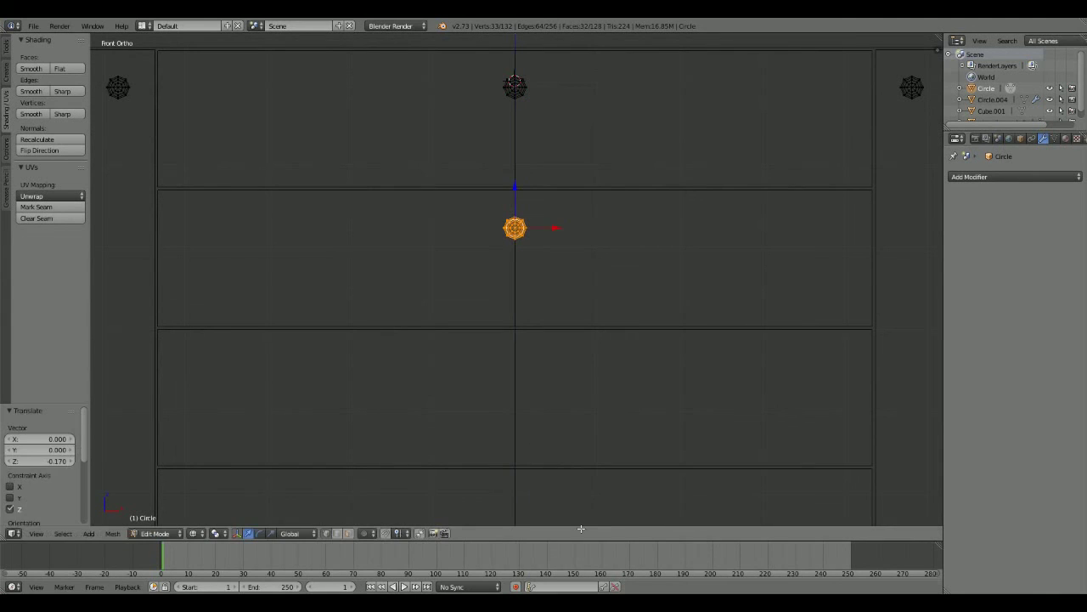
key("shift+d")
middle_click_drag(581, 528, 616, 359, "shift")
scroll(608, 279, "down", 1)
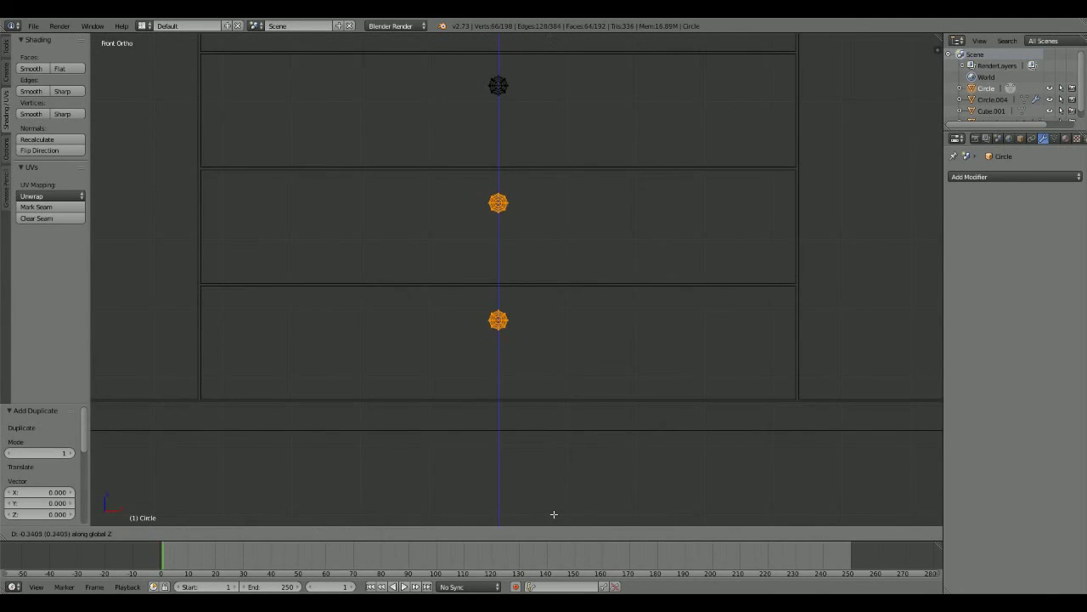
key("Tab")
mouse_move(558, 512)
middle_mouse_down()
mouse_move(632, 330)
mouse_move(617, 317)
mouse_move(497, 308)
mouse_move(546, 297)
mouse_move(564, 212)
mouse_move(544, 264)
mouse_move(442, 281)
mouse_move(461, 281)
middle_mouse_up()
key("a")
key("z")
scroll(497, 307, "up", 1)
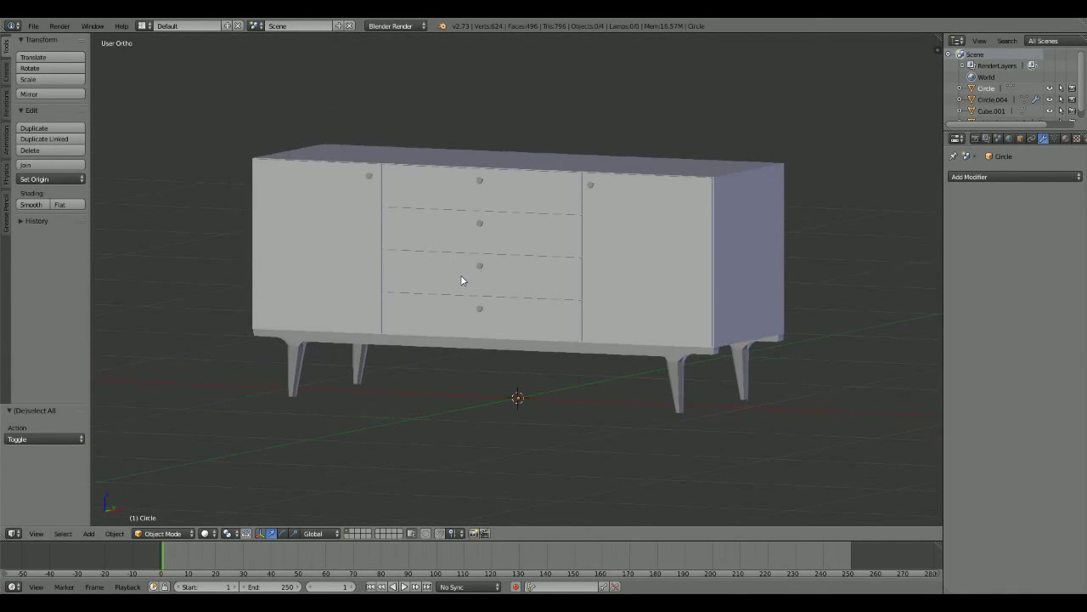